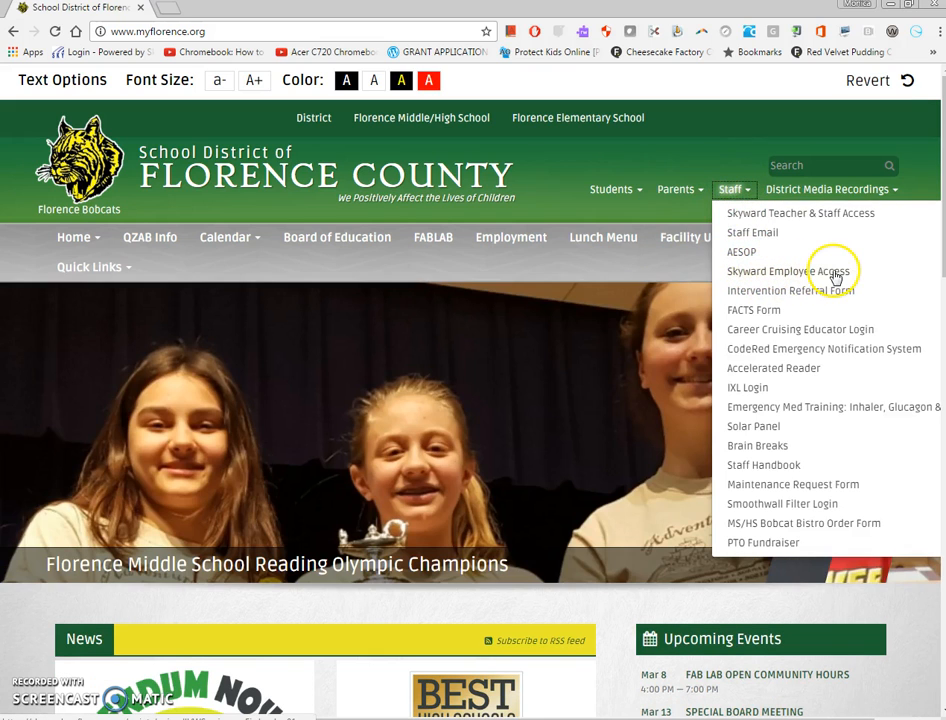
- Open the Skyward Employee Access login from the district website's Staff menu
{"action": "left_click", "coordinate": [767, 273]}
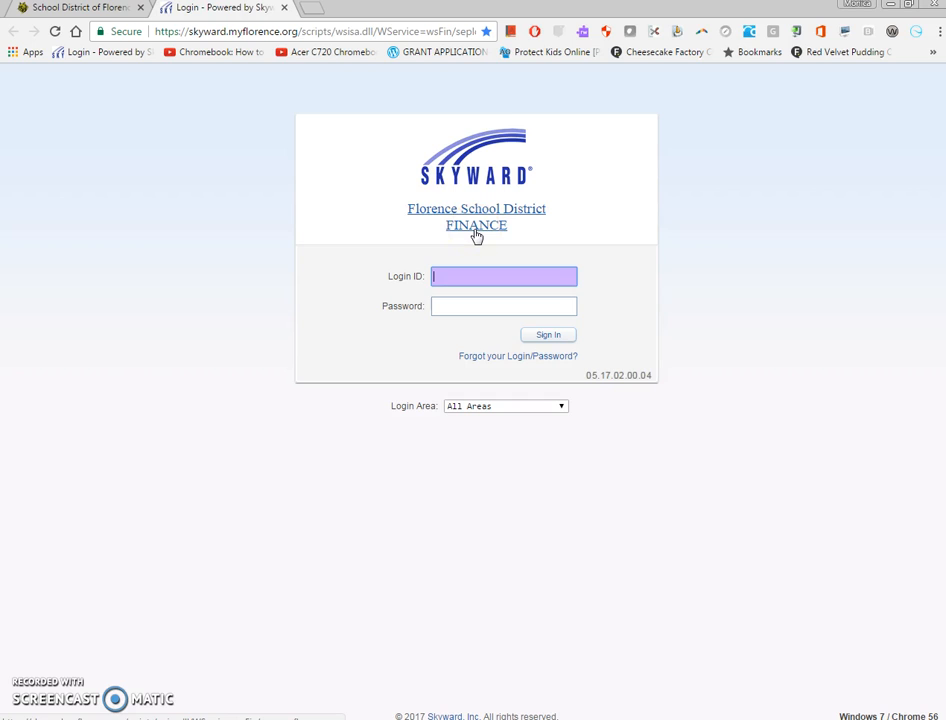
- Sign in to Skyward Finance with the staff login ID and password
{"action": "type", "text": "chartierm"}
{"action": "key", "text": "Tab"}
{"action": "type", "text": "**********"}
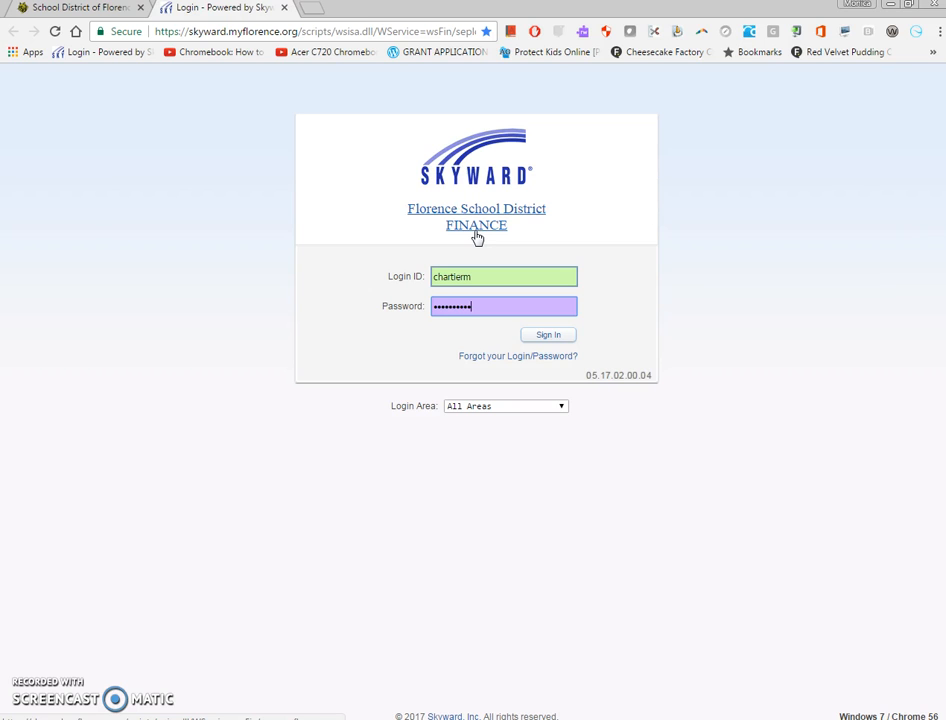
{"action": "key", "text": "Return"}
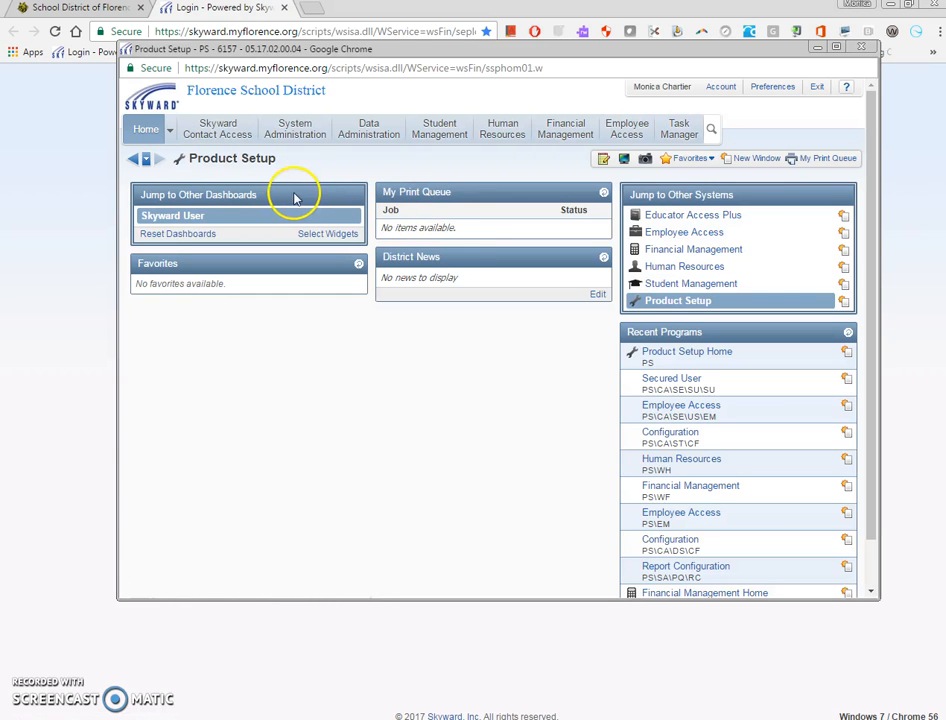
- Switch to Financial Management and open Purchasing > Requisitions for group 137 – FAB LAB INSTRUCTION
{"action": "left_click", "coordinate": [171, 133]}
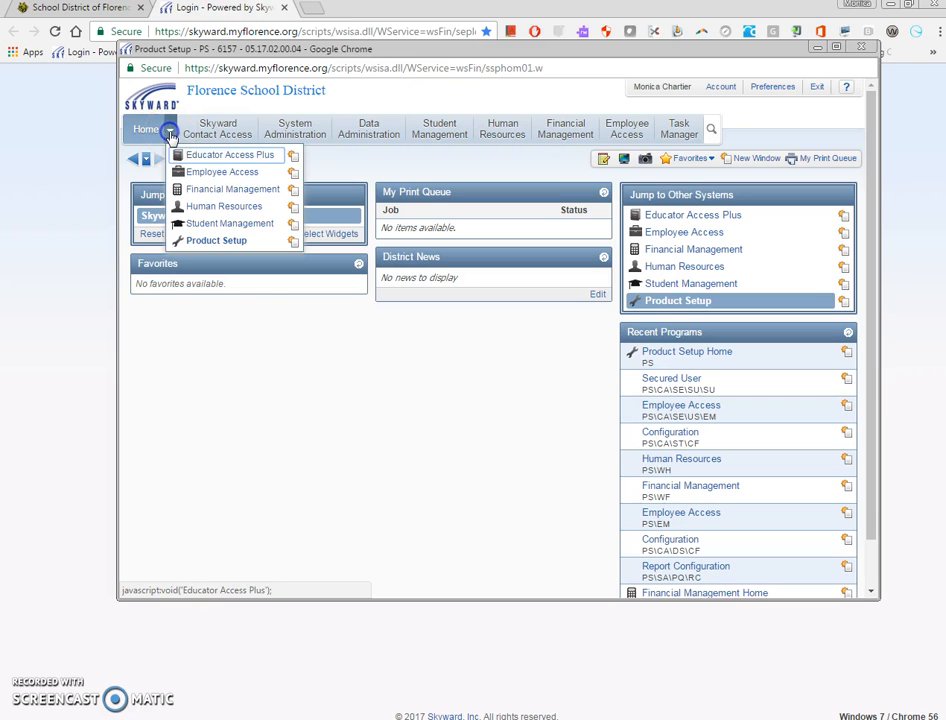
{"action": "left_click", "coordinate": [187, 189]}
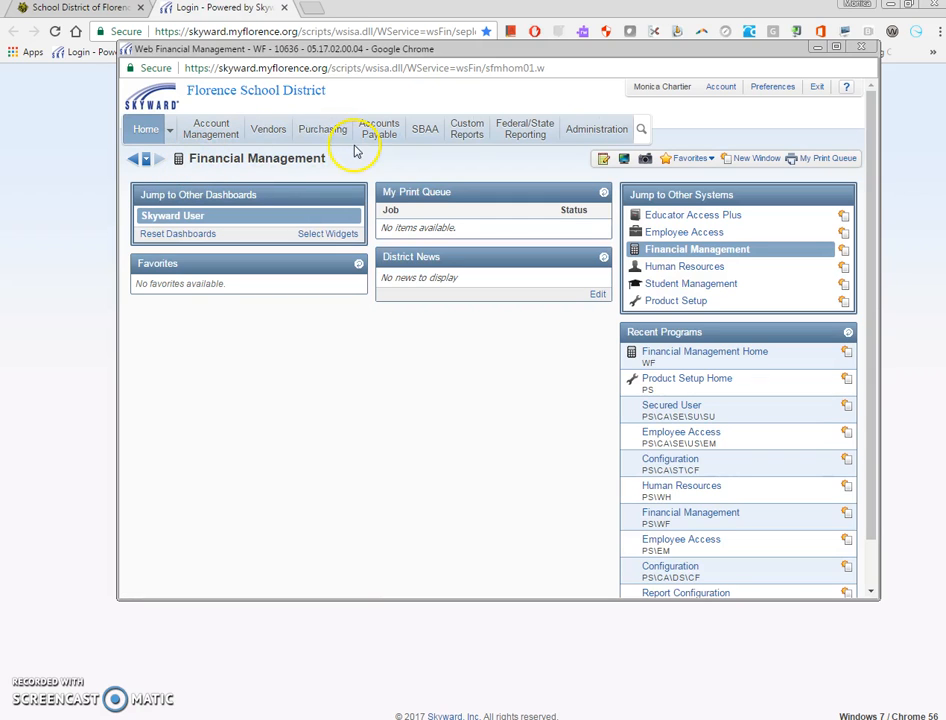
{"action": "left_click", "coordinate": [323, 132]}
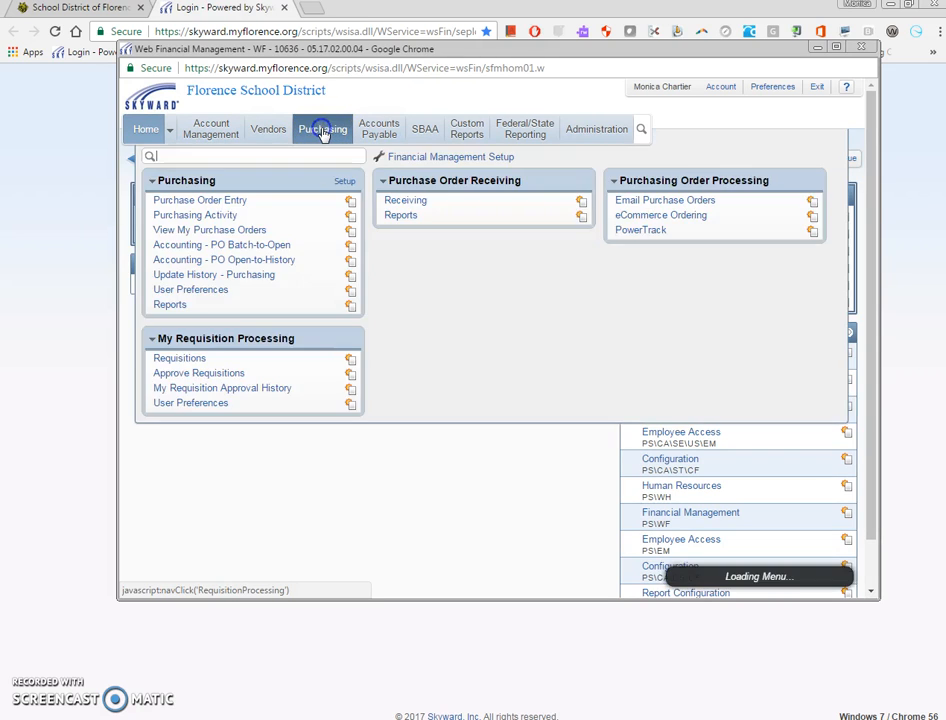
{"action": "left_click", "coordinate": [178, 360]}
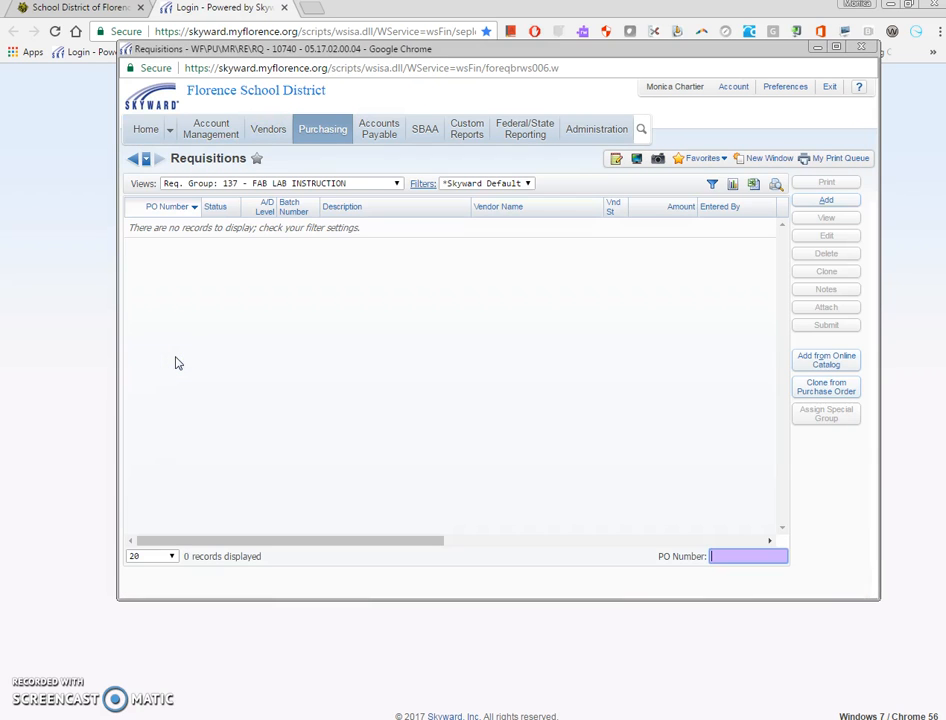
{"action": "left_click", "coordinate": [313, 286]}
- Add a requisition under group 260 - IIT MANAGER for fiscal year 2017 - 2018
{"action": "left_click", "coordinate": [822, 202]}
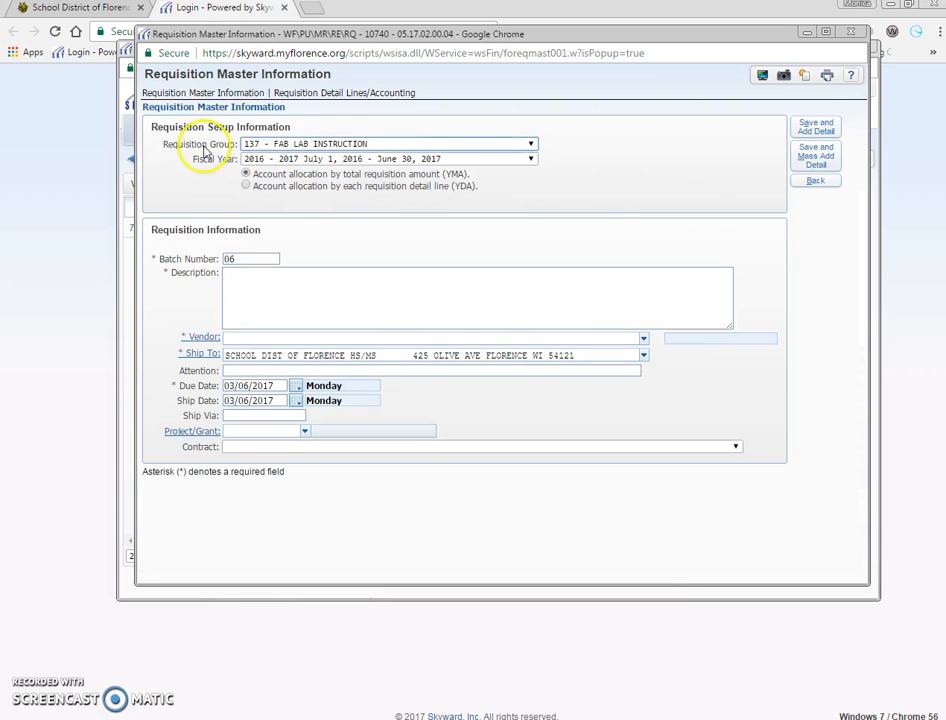
{"action": "left_click", "coordinate": [268, 146]}
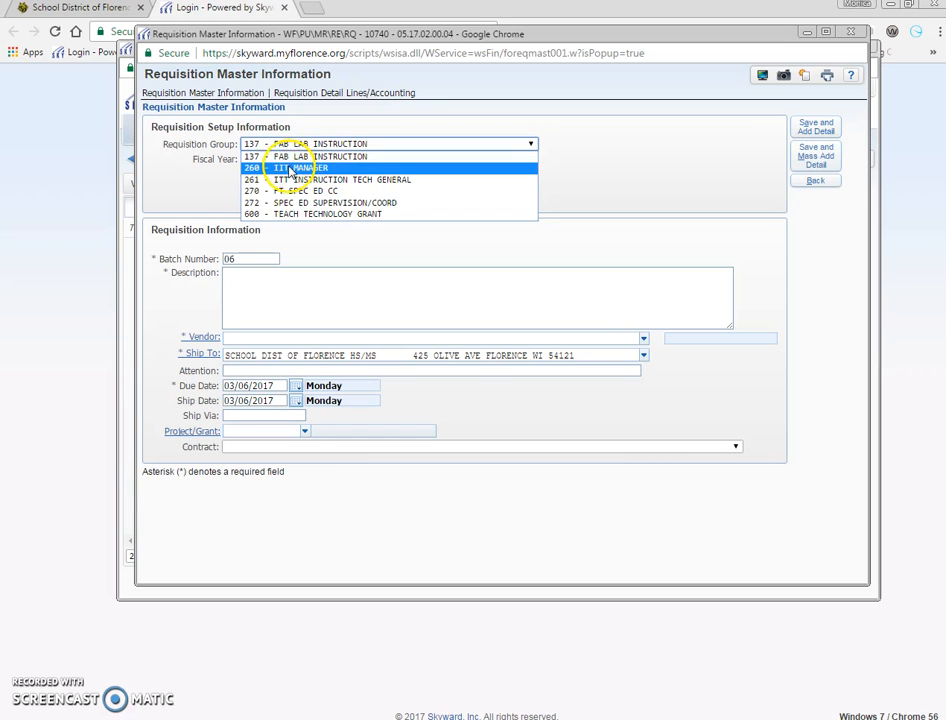
{"action": "left_click", "coordinate": [293, 172]}
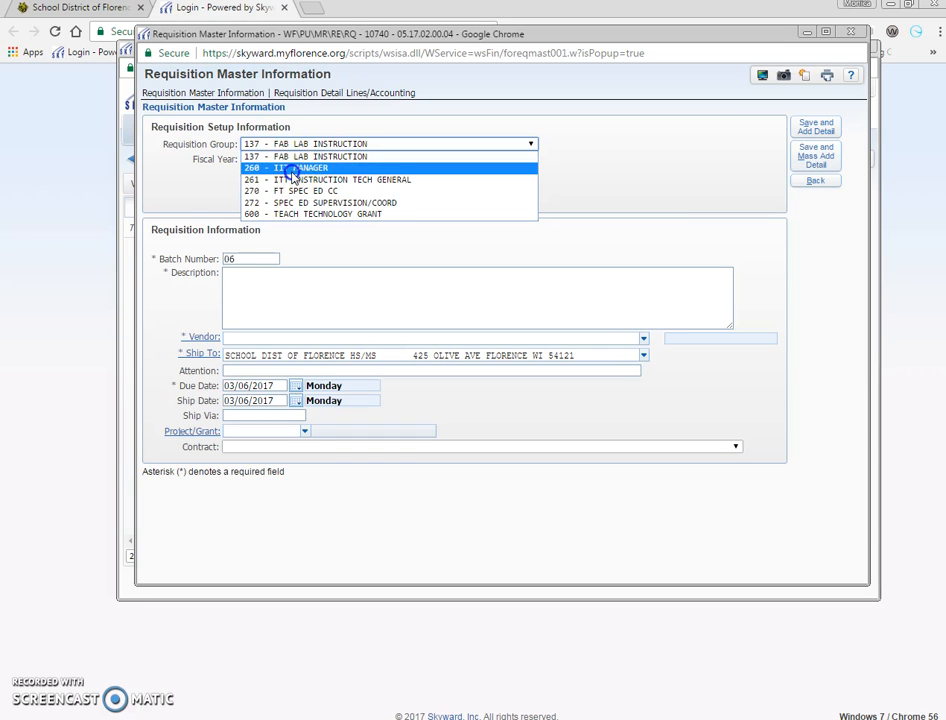
{"action": "left_click", "coordinate": [291, 172]}
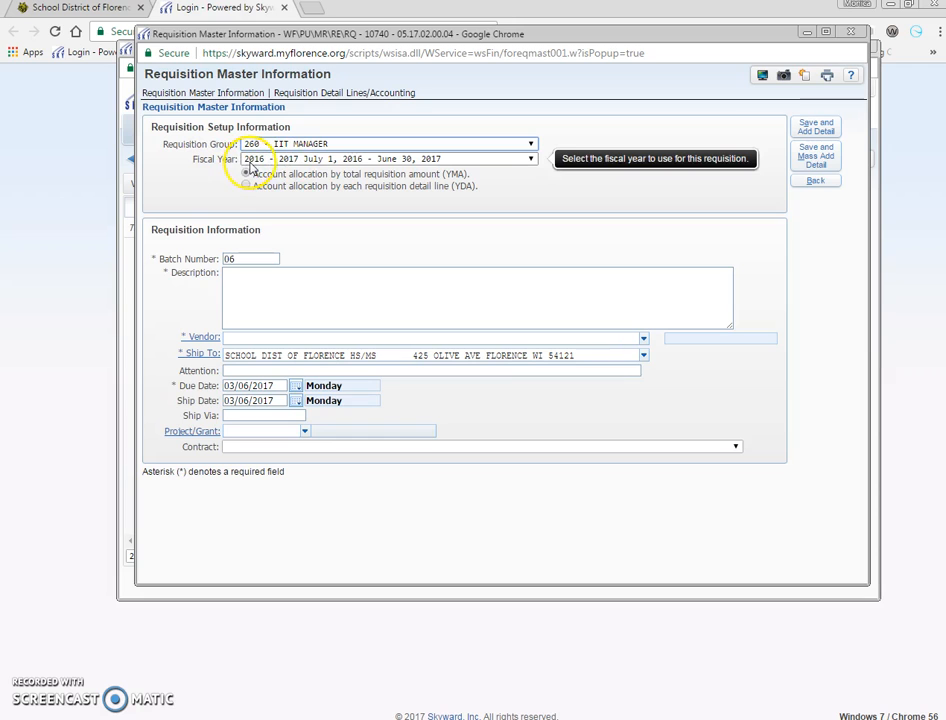
{"action": "left_click", "coordinate": [308, 159]}
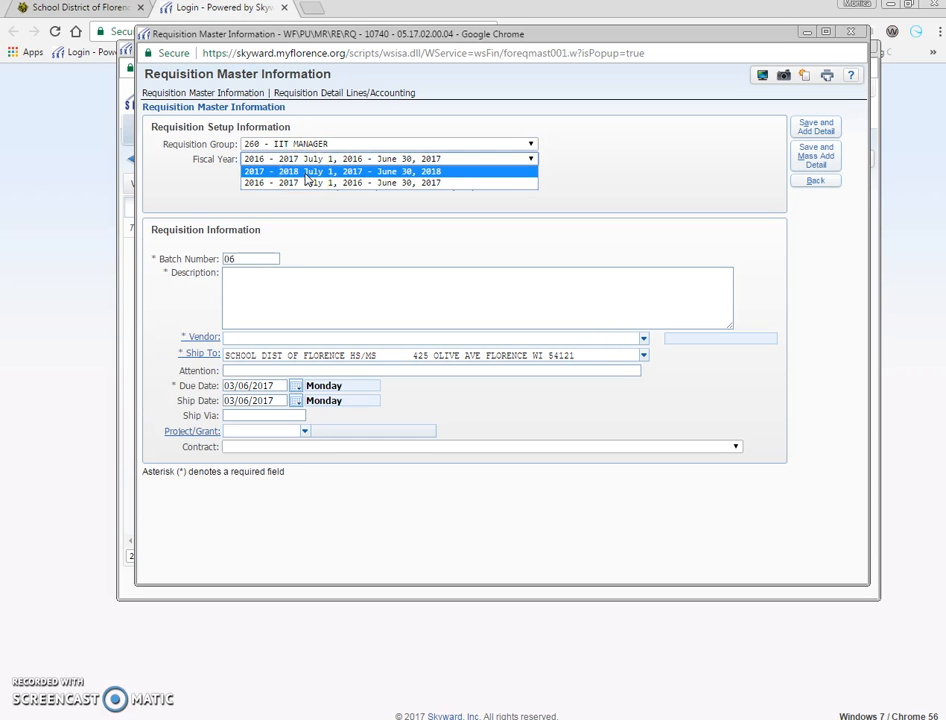
{"action": "left_click", "coordinate": [306, 172]}
{"action": "left_click", "coordinate": [281, 308]}
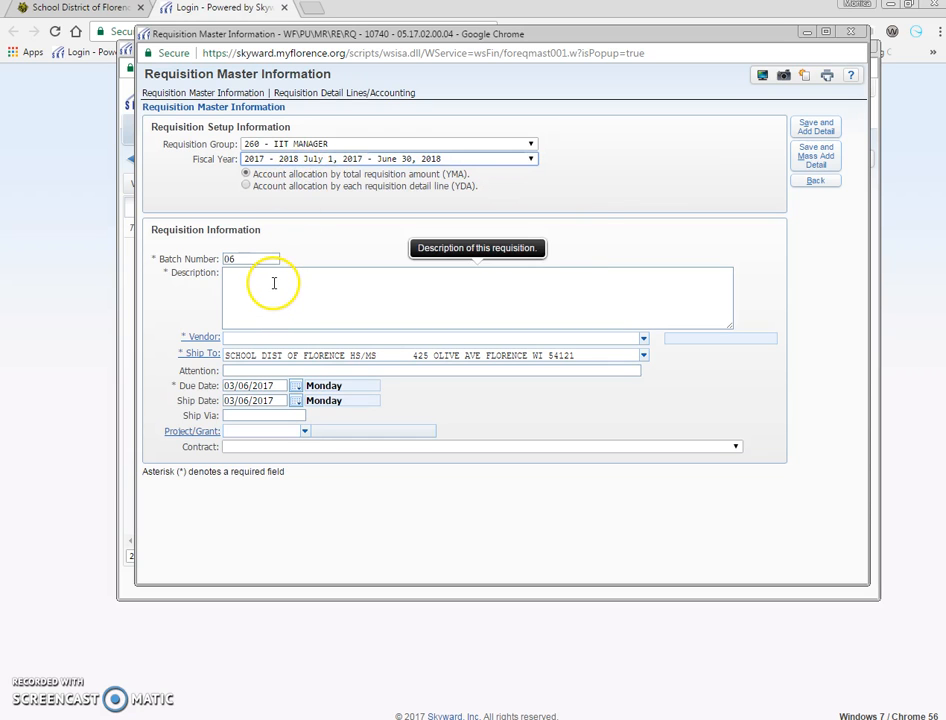
- Enter a description with the requester's name followed by 'IPad Cases'
{"action": "left_click", "coordinate": [271, 276]}
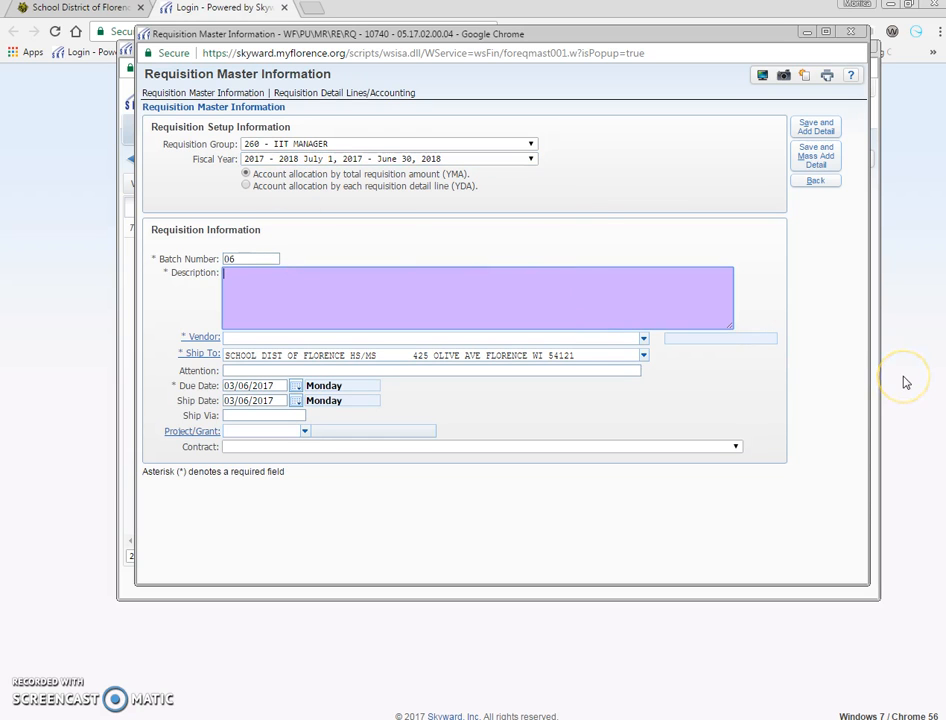
{"action": "type", "text": "ChartierM - IPad Caees"}
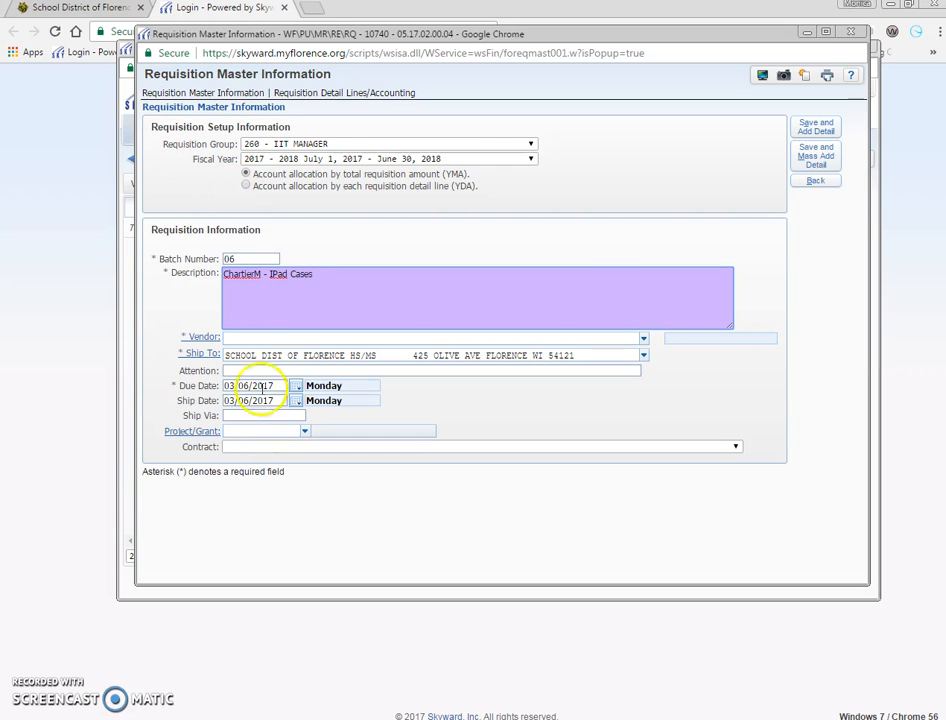
- Set the vendor to AMAZON.COM by searching 'am'
{"action": "left_click", "coordinate": [230, 339]}
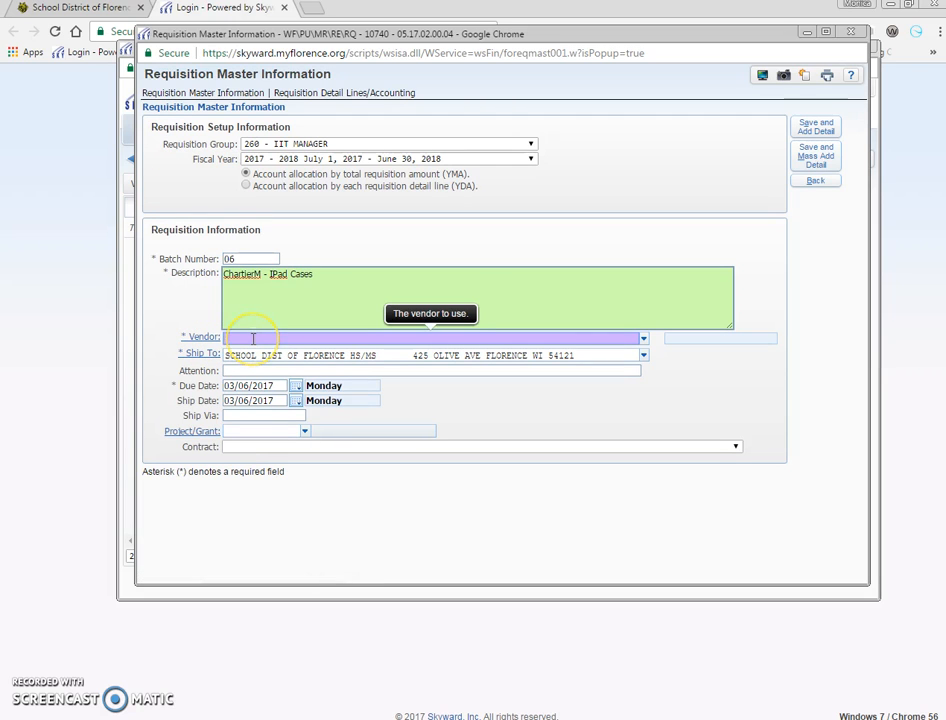
{"action": "type", "text": "am"}
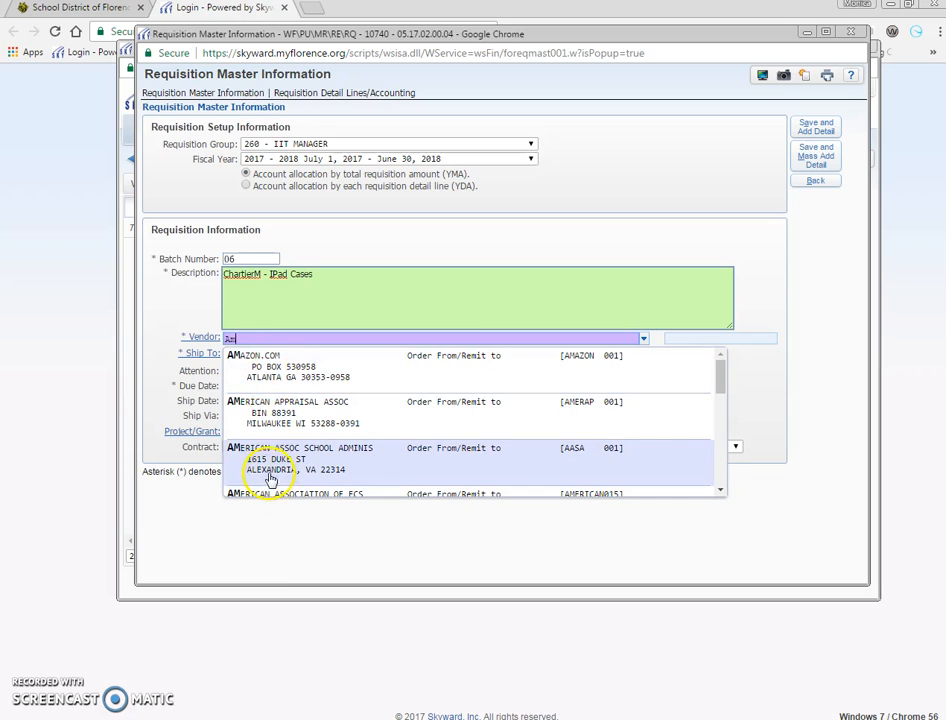
{"action": "left_click", "coordinate": [240, 368]}
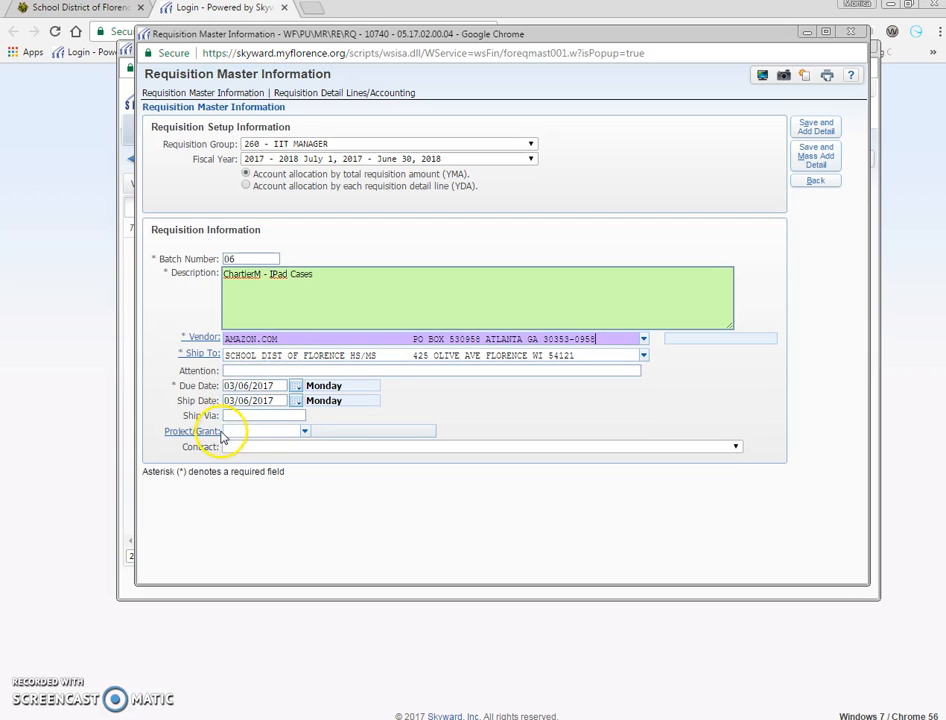
- Set both the due date and ship date to 08/04/2017
{"action": "left_click", "coordinate": [277, 387]}
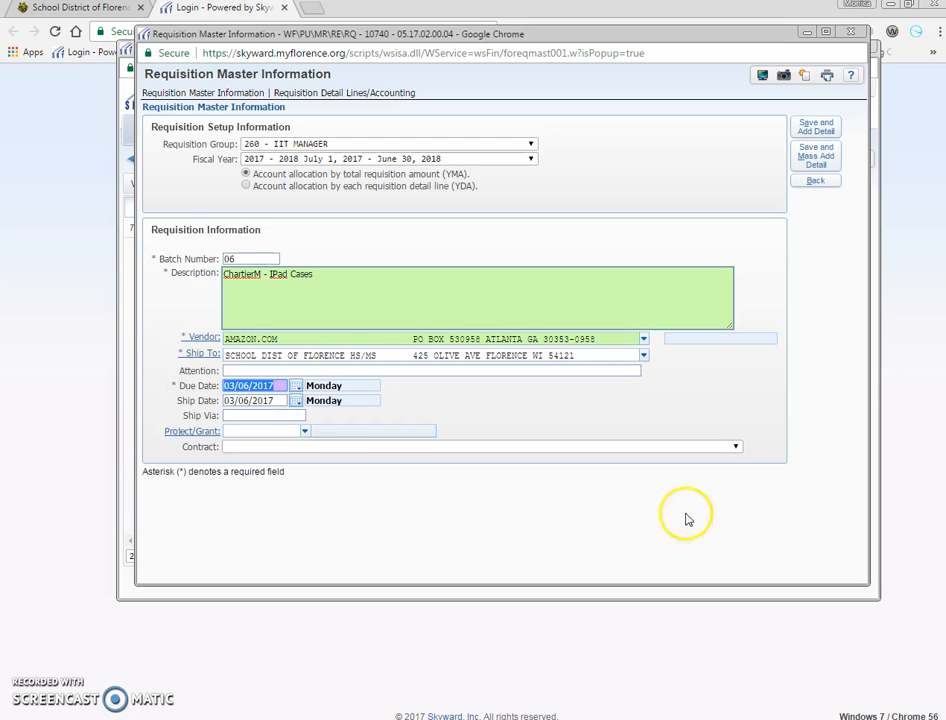
{"action": "type", "text": "08/04/"}
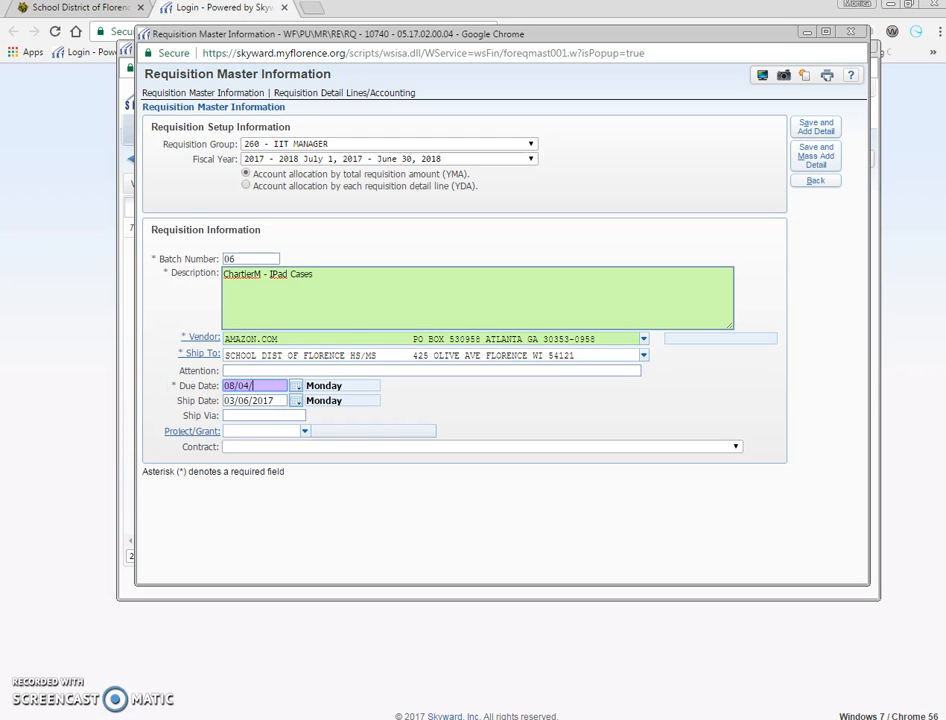
{"action": "type", "text": "2017"}
{"action": "left_click", "coordinate": [230, 401]}
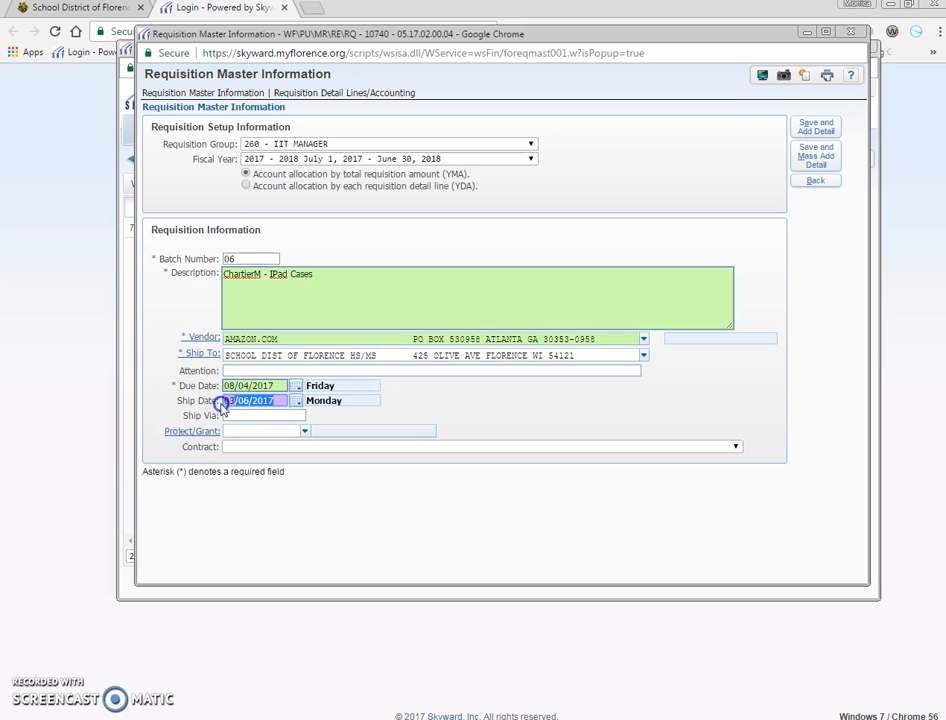
{"action": "type", "text": "08/04/2017"}
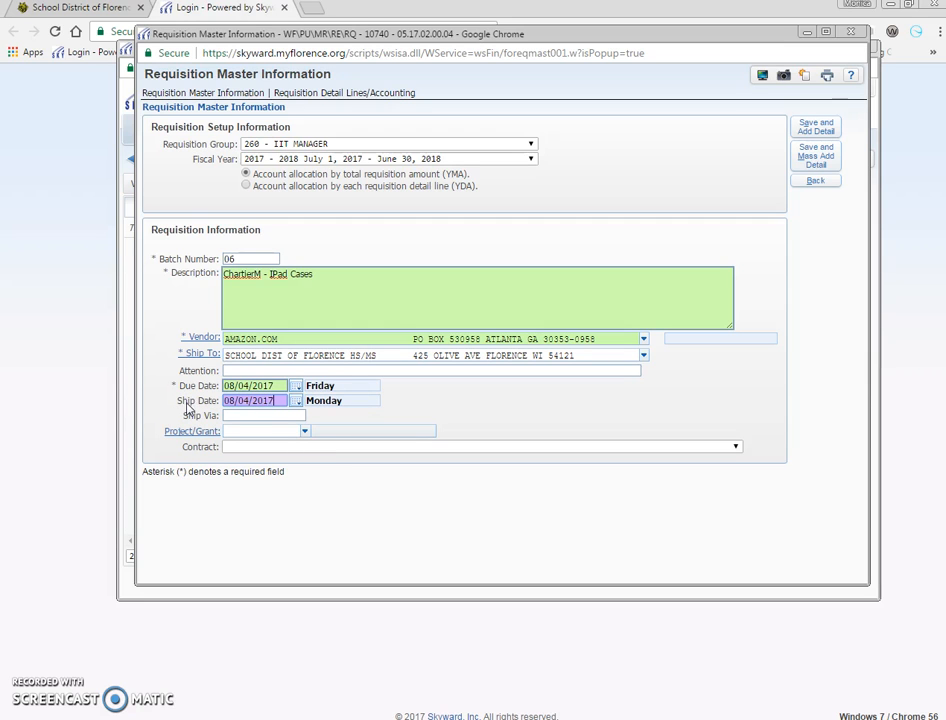
{"action": "left_click", "coordinate": [276, 413]}
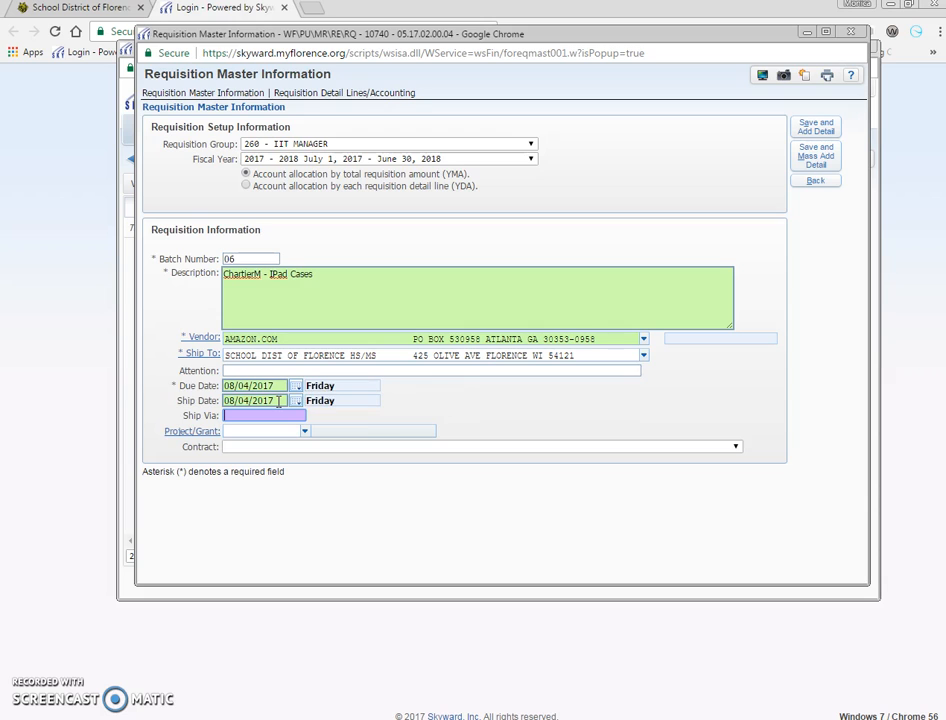
- Enter Best Way as ship-via and save the header to reach Detail Lines
{"action": "type", "text": "Best Way"}
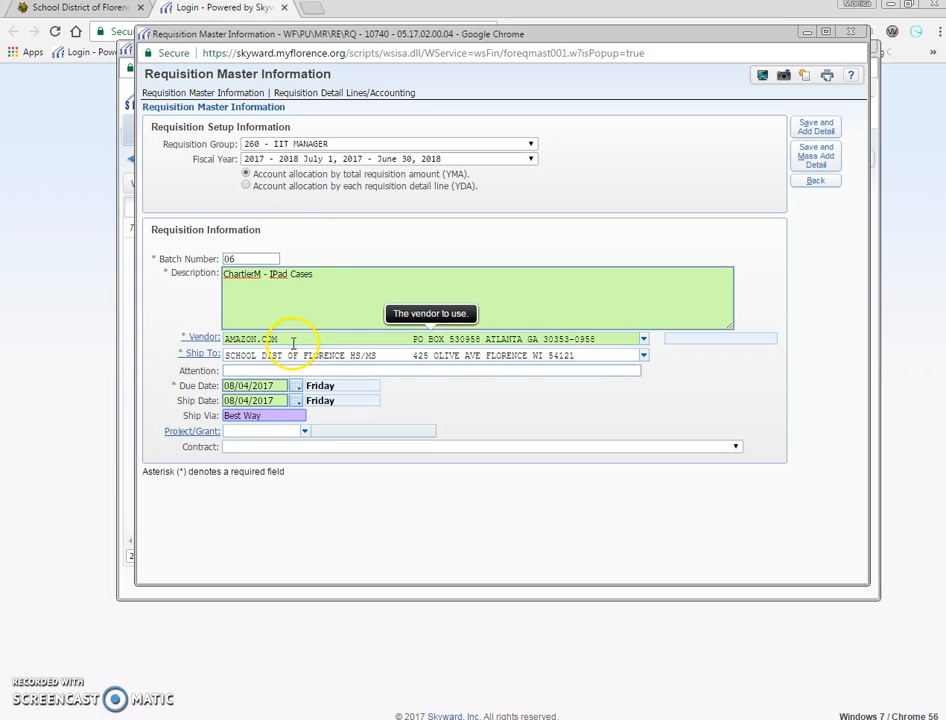
{"action": "type", "text": "B"}
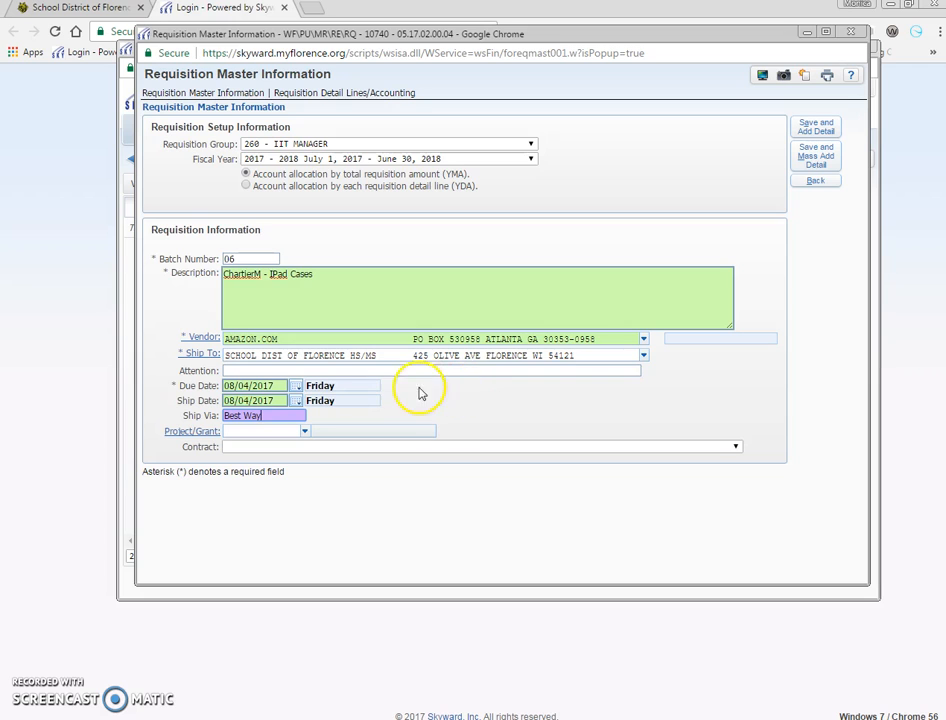
{"action": "left_click", "coordinate": [829, 130]}
- Start a detail line from the IPad Air 2 Case catalog item
{"action": "left_click", "coordinate": [828, 129]}
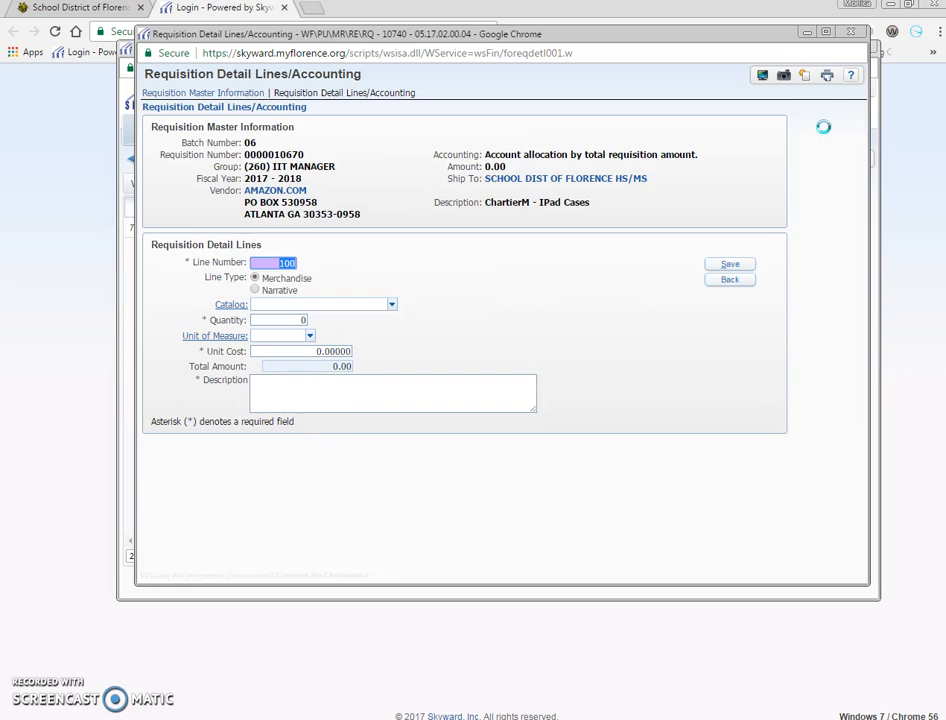
{"action": "left_click", "coordinate": [518, 234]}
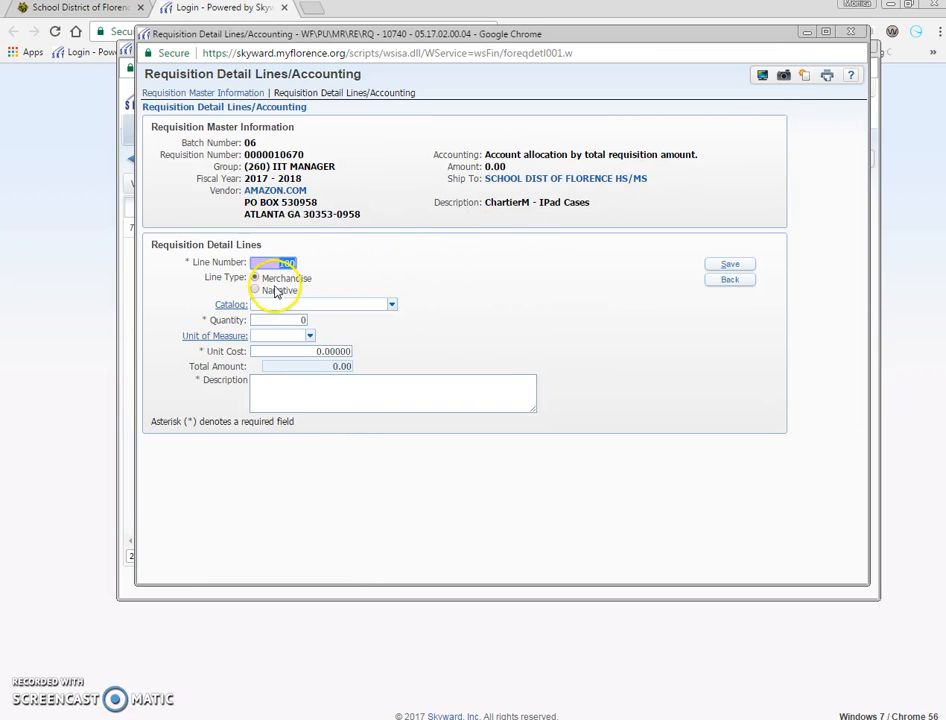
{"action": "left_click", "coordinate": [270, 303]}
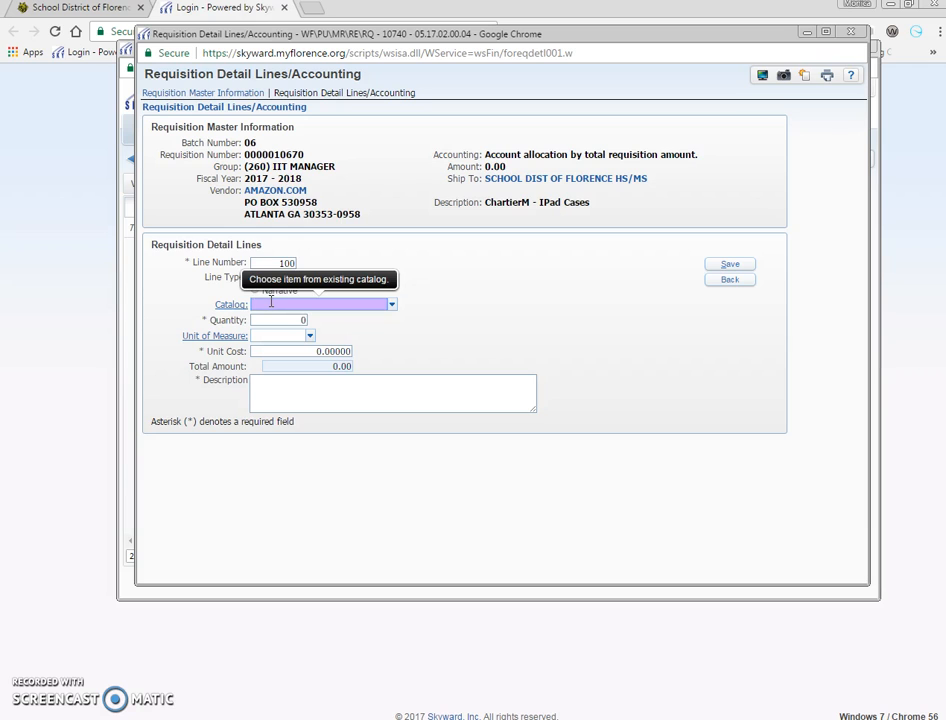
{"action": "left_click", "coordinate": [270, 303]}
{"action": "type", "text": "Ipad"}
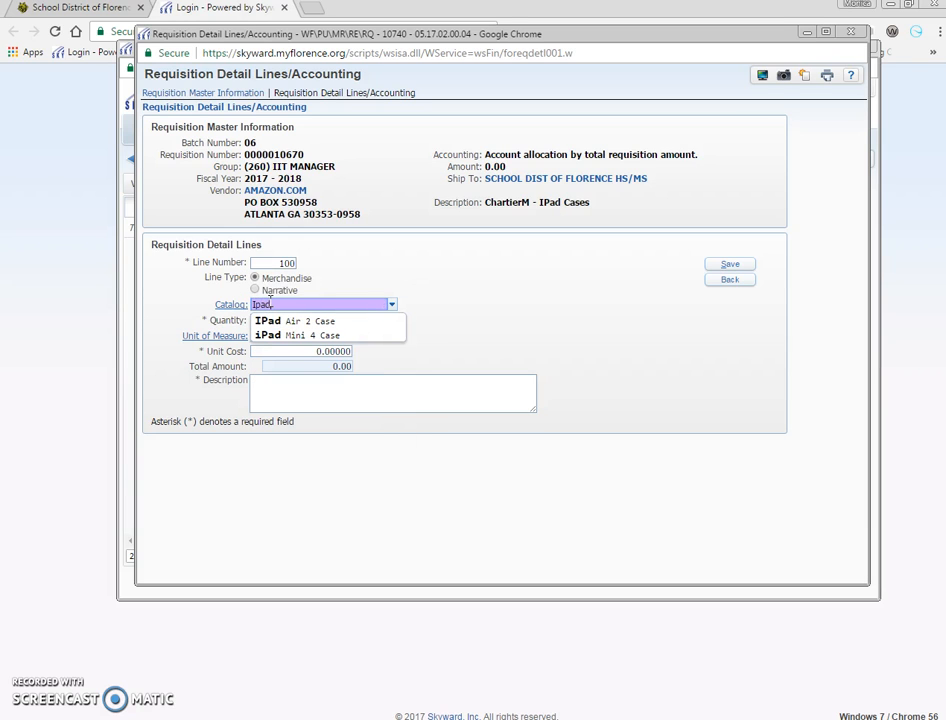
{"action": "left_click", "coordinate": [267, 321]}
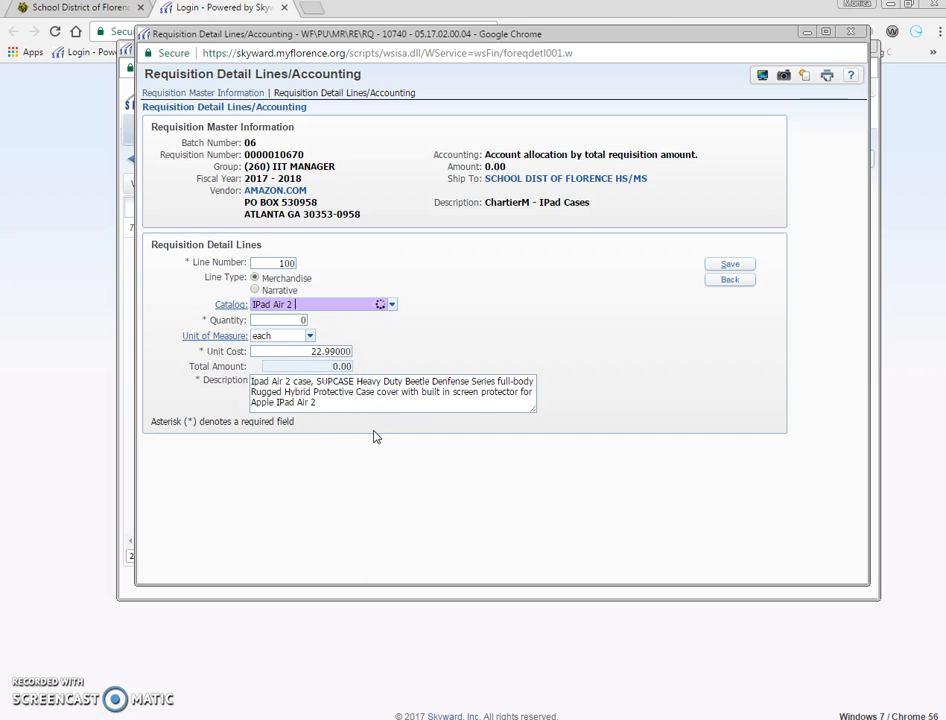
{"action": "key", "text": "BackSpace"}
{"action": "key", "text": "BackSpace"}
- Set the line quantity to 100 and the unit cost to 23.00
{"action": "key", "text": "Tab"}
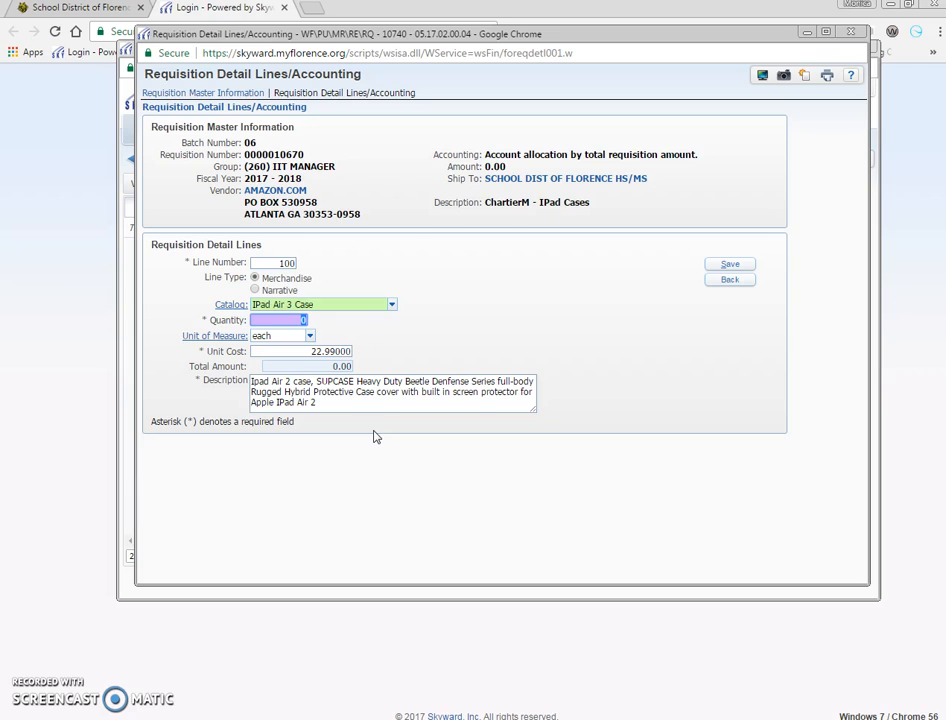
{"action": "type", "text": "100"}
{"action": "left_click", "coordinate": [338, 351]}
{"action": "left_click", "coordinate": [303, 351]}
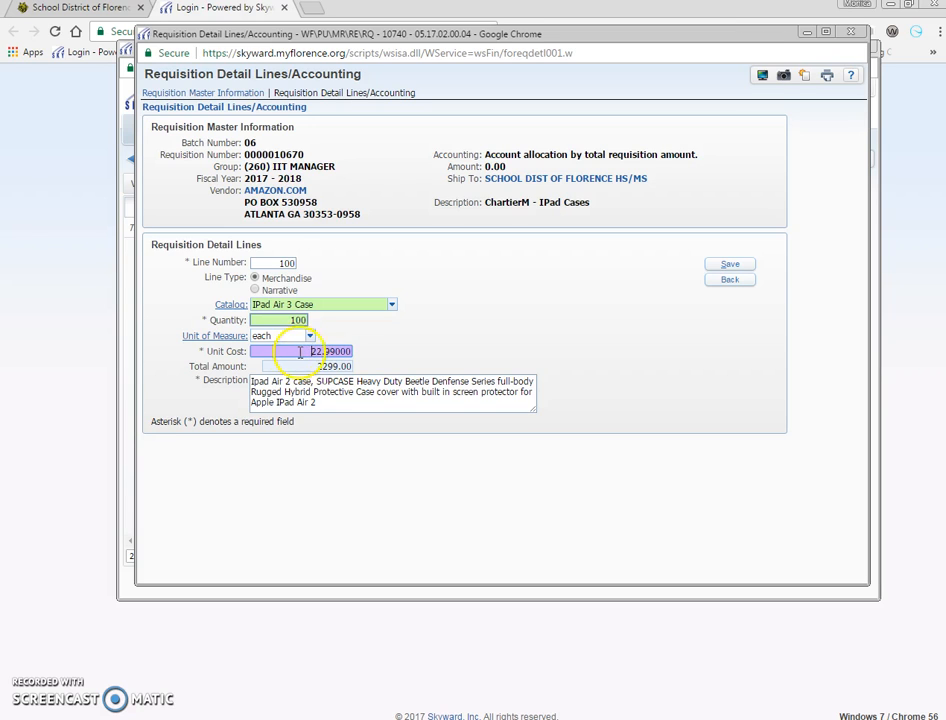
{"action": "key", "text": "ctrl+a"}
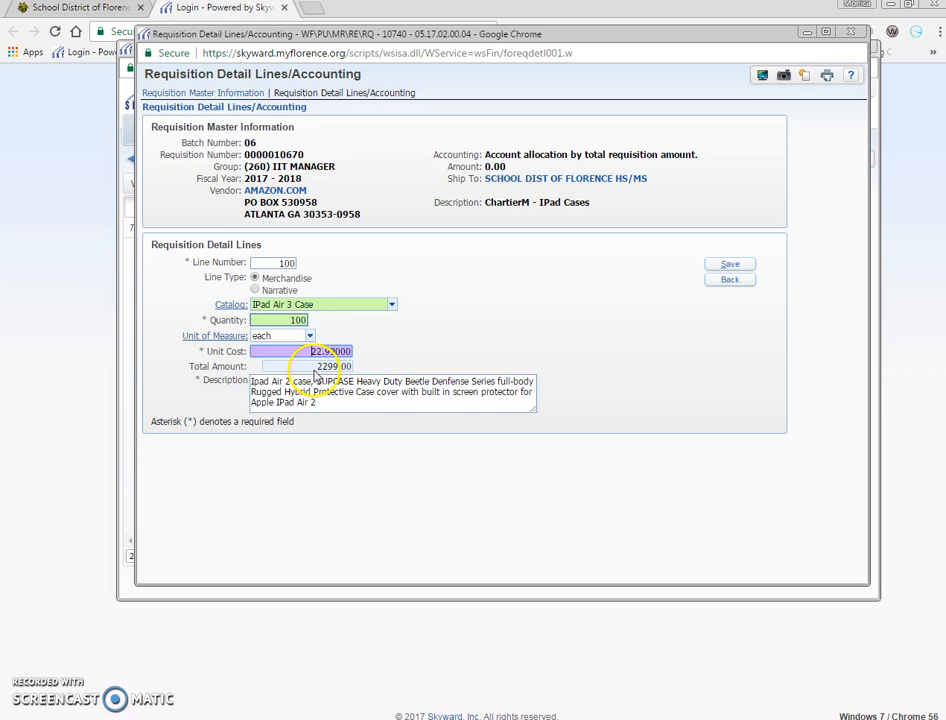
{"action": "left_click", "coordinate": [308, 351]}
{"action": "left_click_drag", "start_coordinate": [308, 351], "coordinate": [386, 355]}
{"action": "type", "text": "23"}
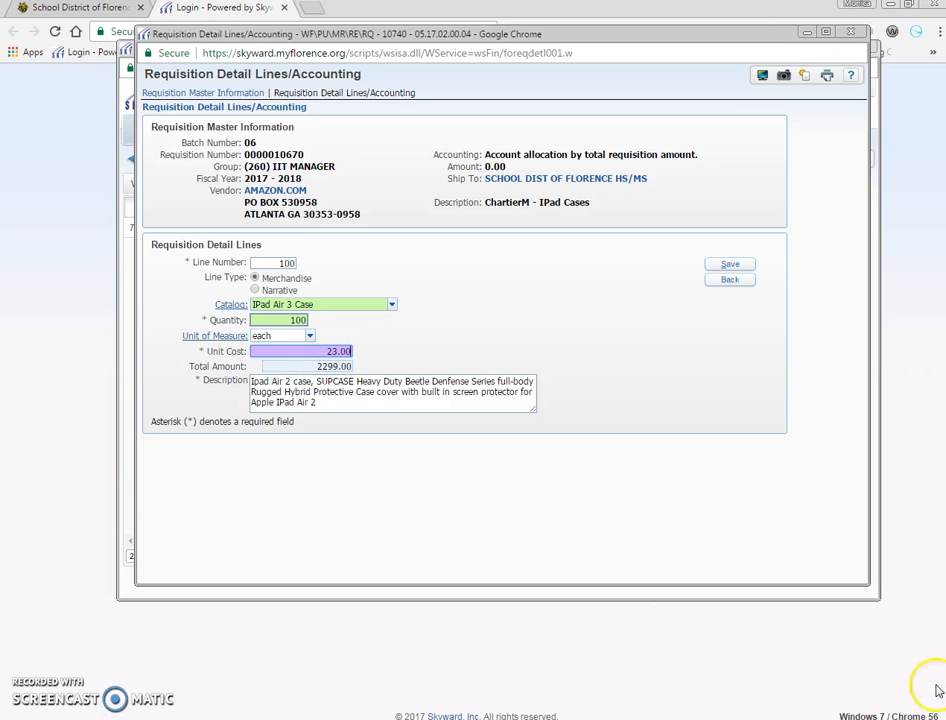
{"action": "left_click", "coordinate": [311, 368]}
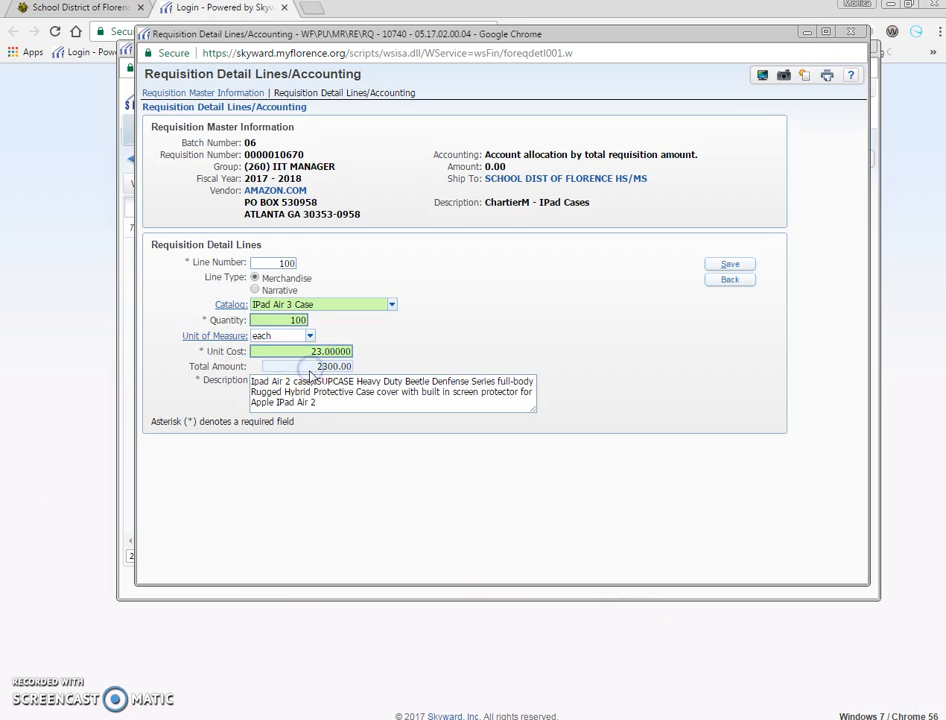
- Change the description to Ipad Air 3 case and save the line
{"action": "left_click", "coordinate": [290, 384]}
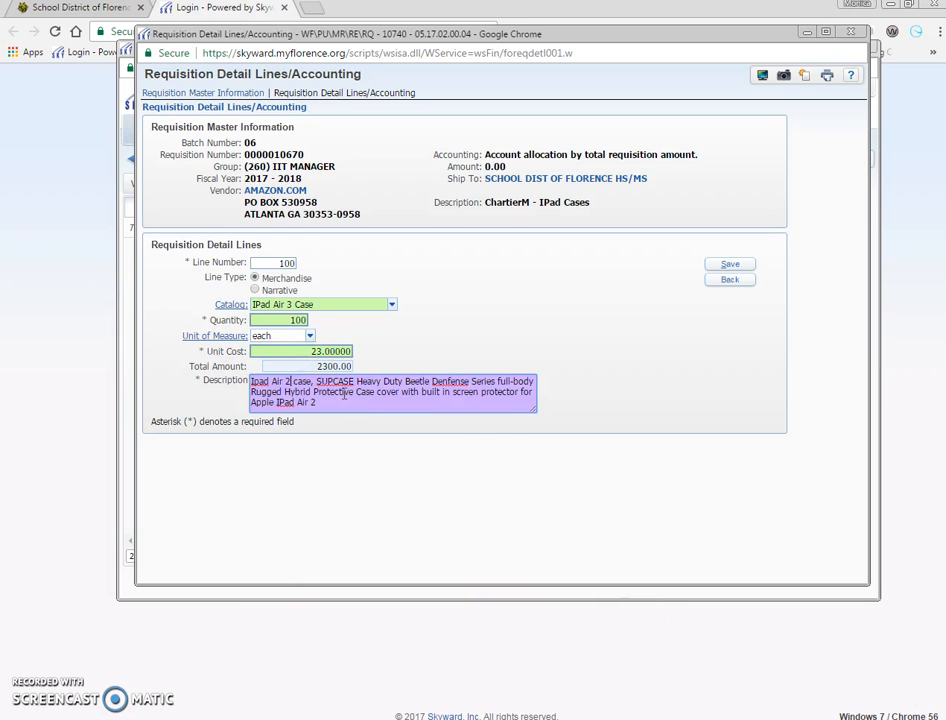
{"action": "key", "text": "BackSpace"}
{"action": "type", "text": "3"}
{"action": "left_click", "coordinate": [731, 266]}
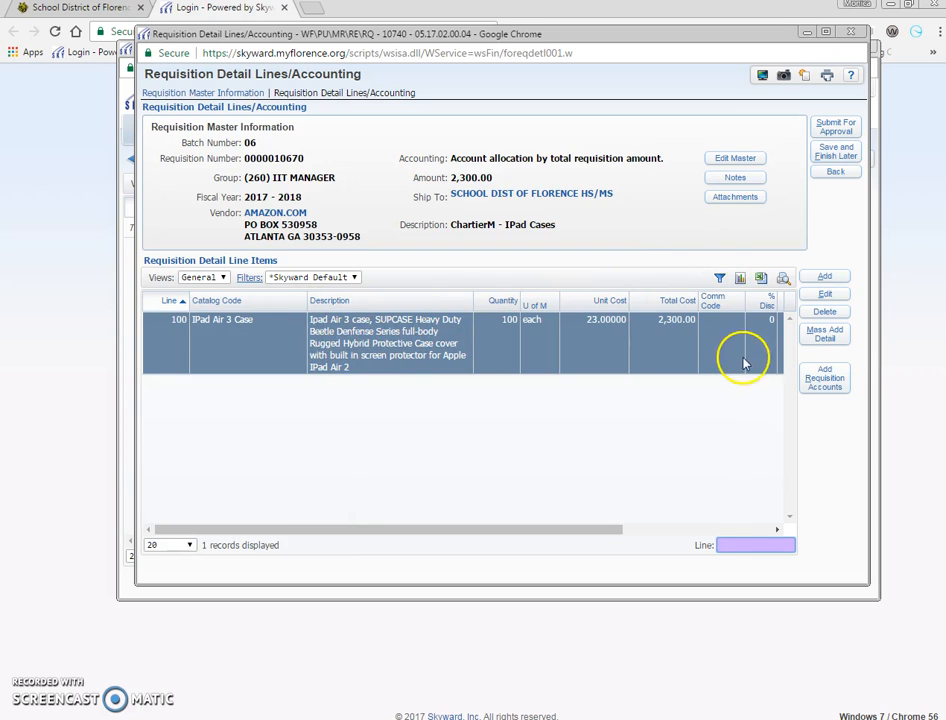
- Open Add Requisition Accounts for the 2,300.00 iPad case line
{"action": "left_click", "coordinate": [838, 389]}
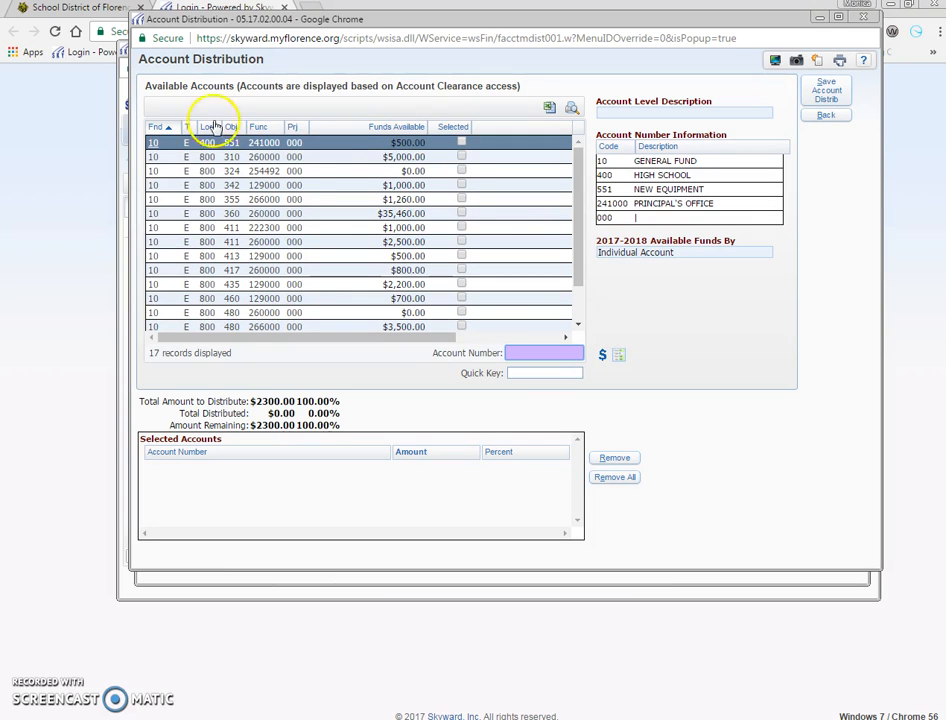
{"action": "left_click", "coordinate": [247, 213]}
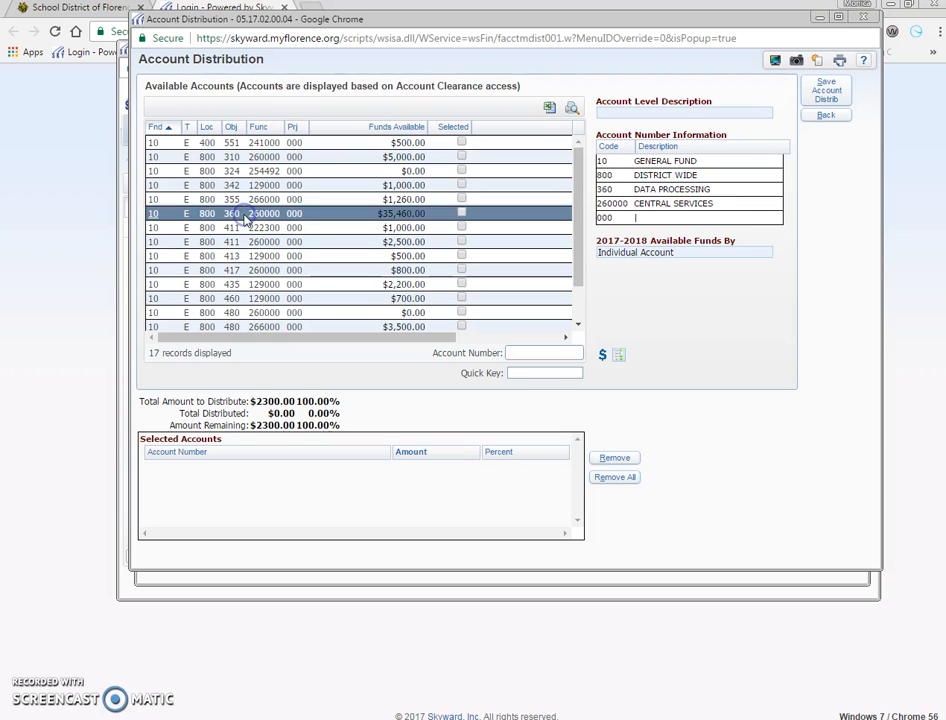
{"action": "left_click", "coordinate": [286, 199]}
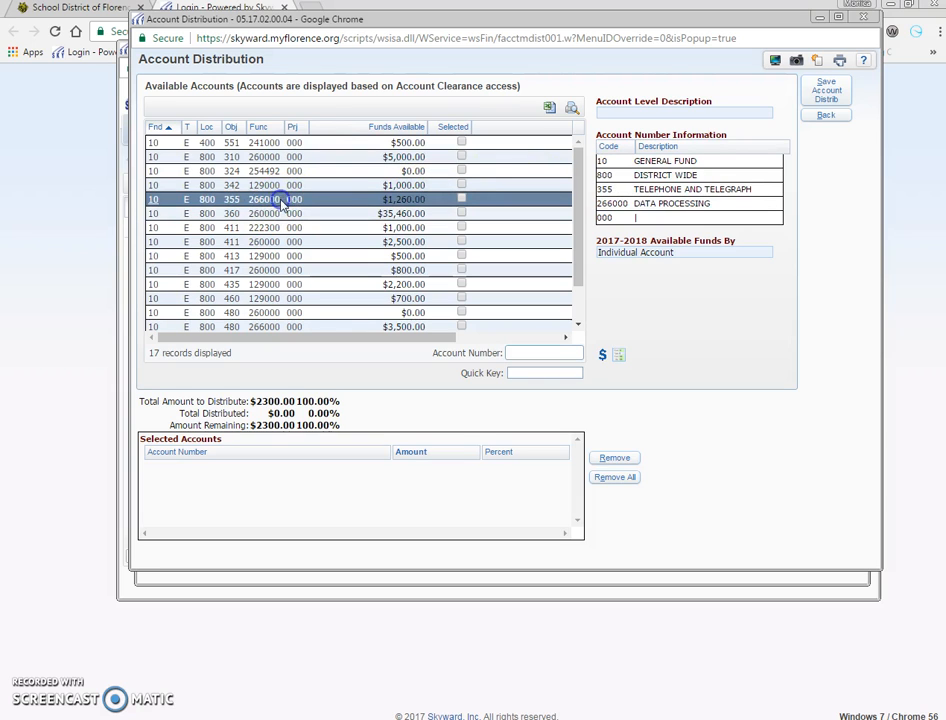
{"action": "left_click", "coordinate": [281, 185]}
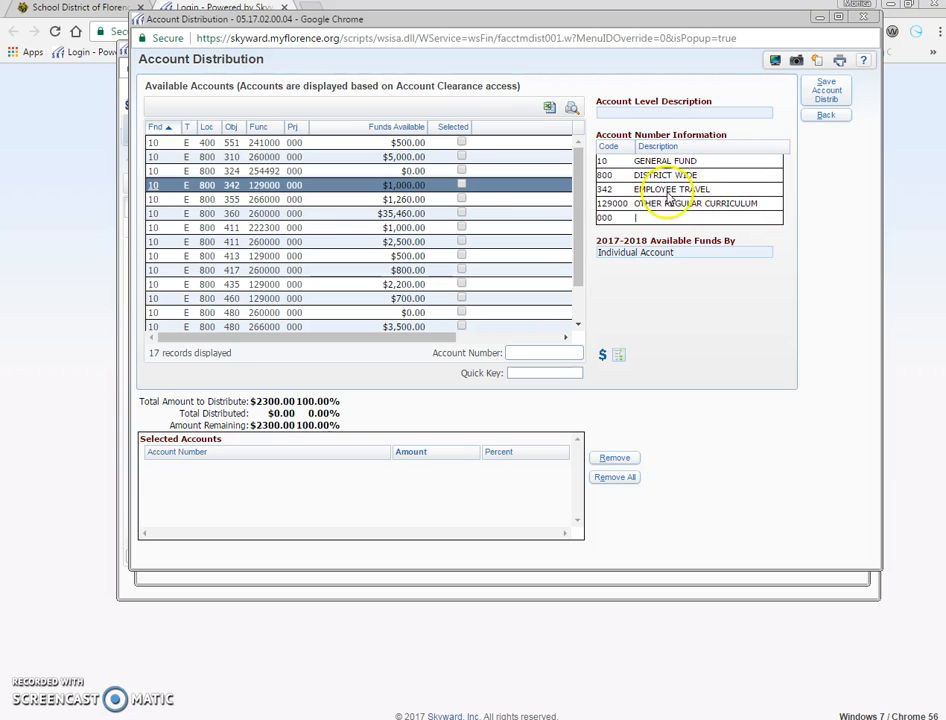
{"action": "left_click", "coordinate": [390, 230]}
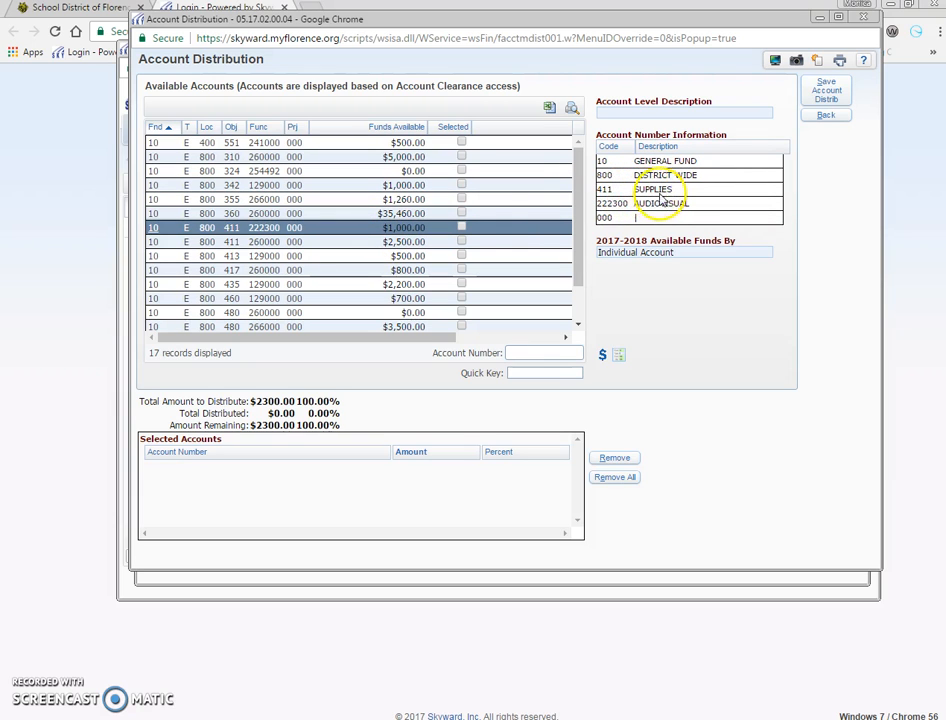
{"action": "left_click", "coordinate": [405, 243]}
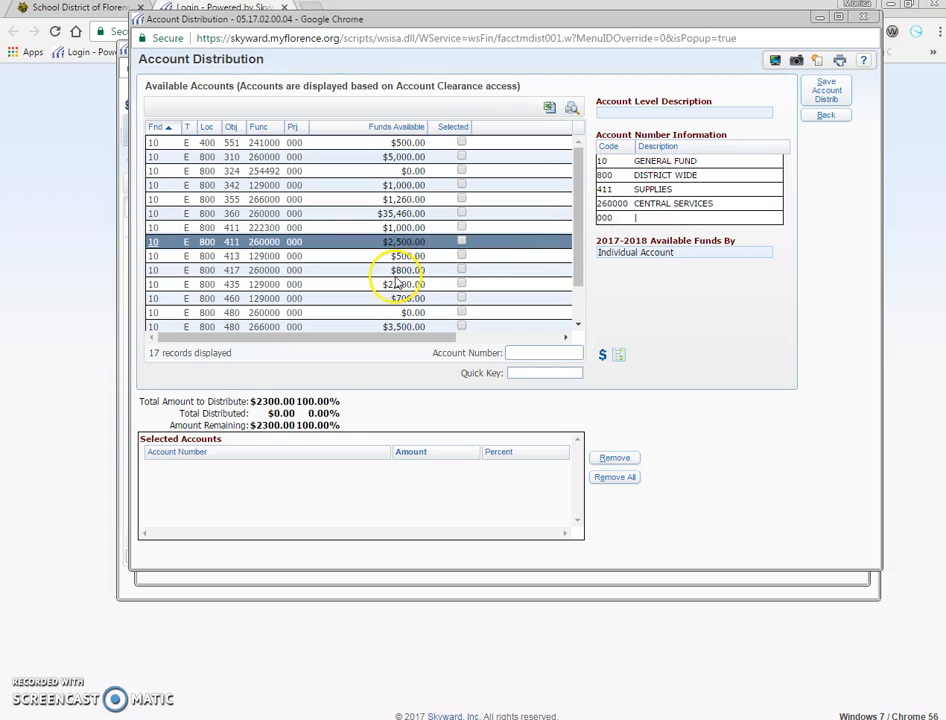
{"action": "left_click", "coordinate": [401, 270]}
{"action": "left_click", "coordinate": [403, 285]}
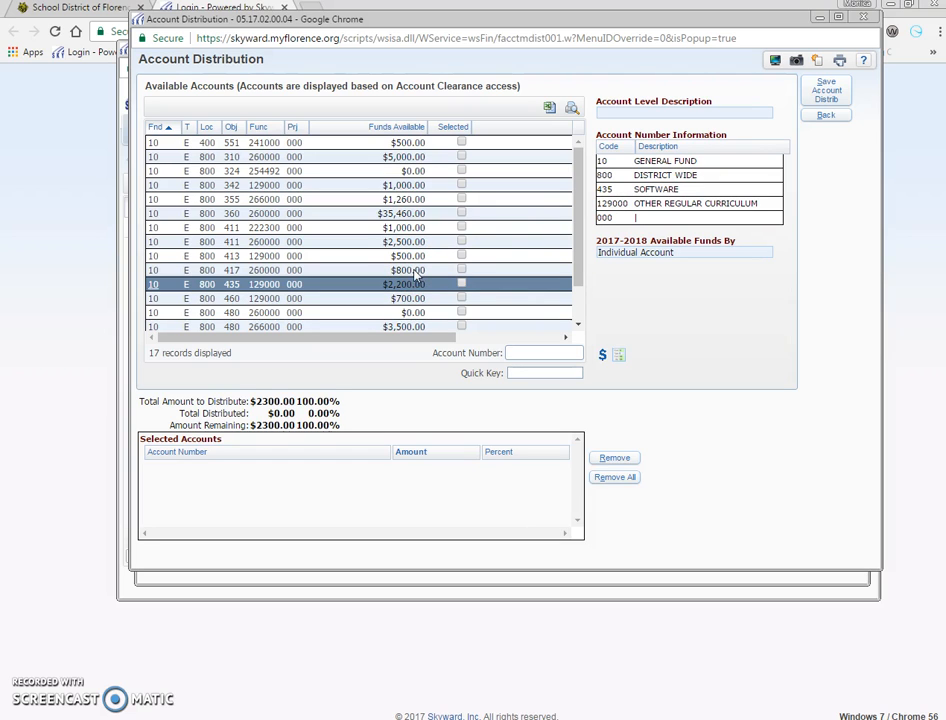
{"action": "left_click_drag", "start_coordinate": [581, 231], "coordinate": [594, 286]}
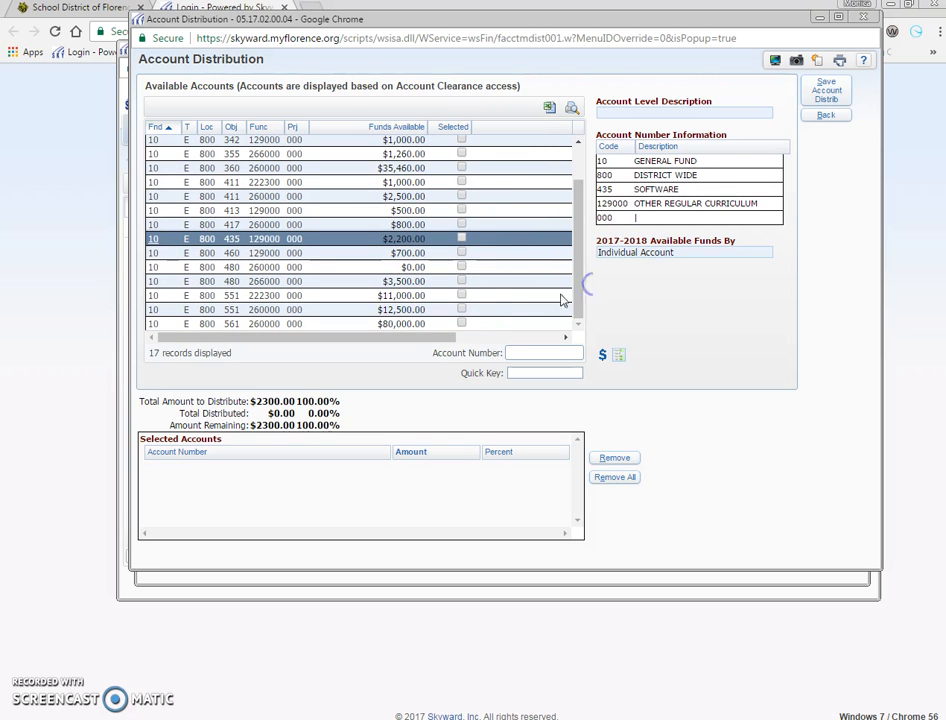
{"action": "left_click", "coordinate": [408, 296]}
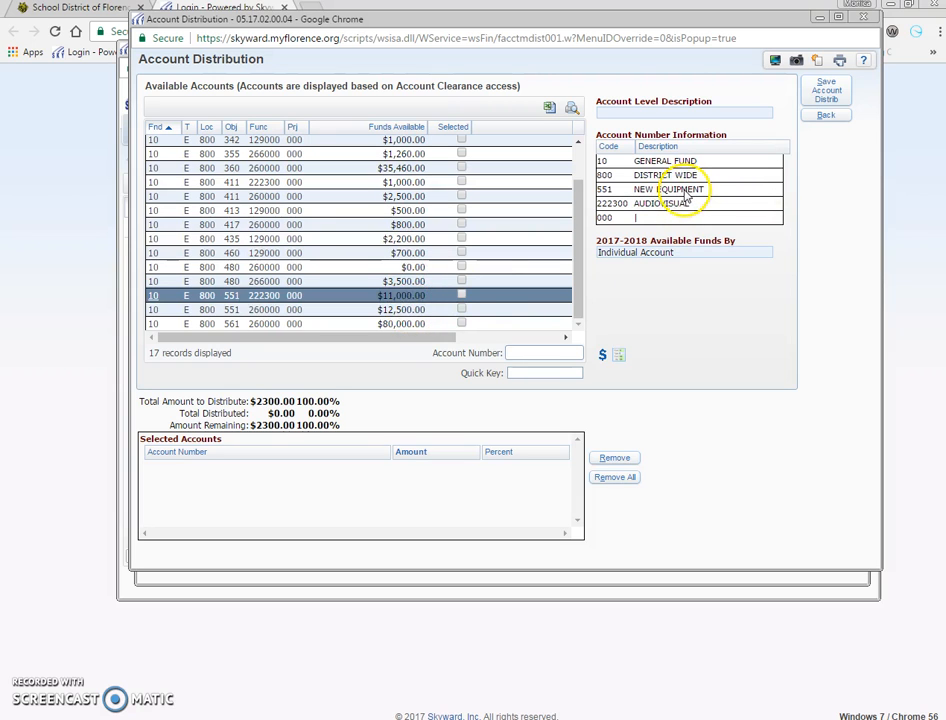
{"action": "left_click", "coordinate": [401, 310]}
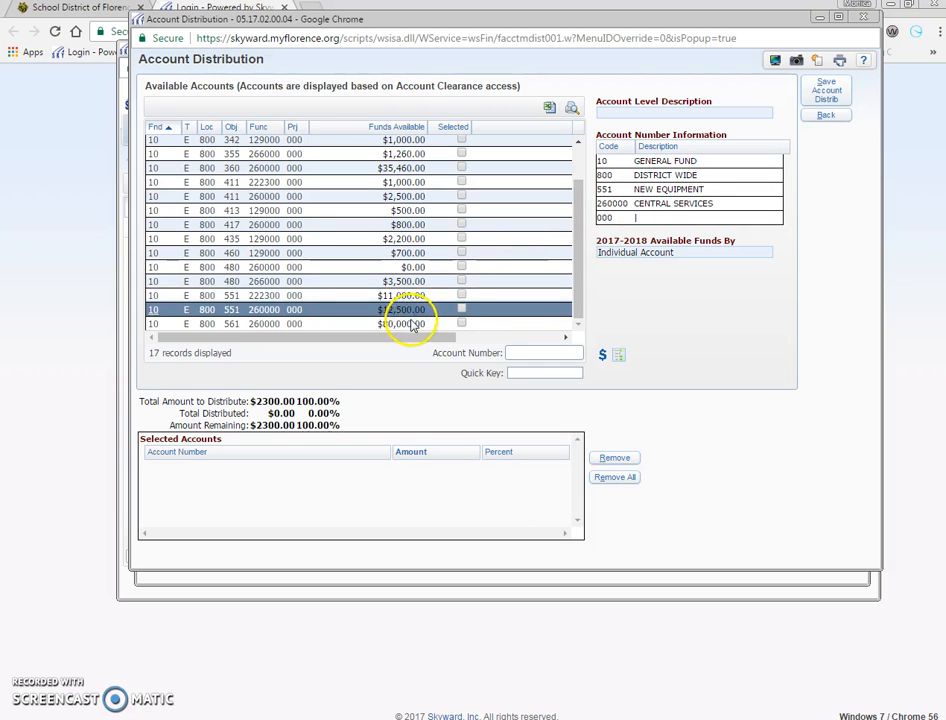
{"action": "left_click", "coordinate": [413, 325]}
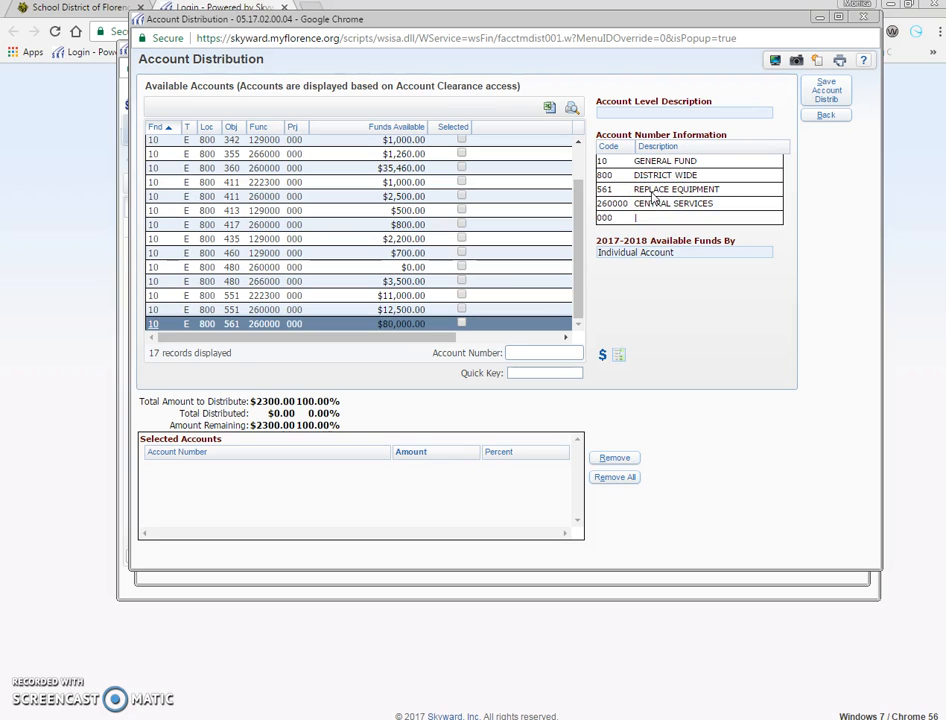
{"action": "left_click", "coordinate": [460, 324]}
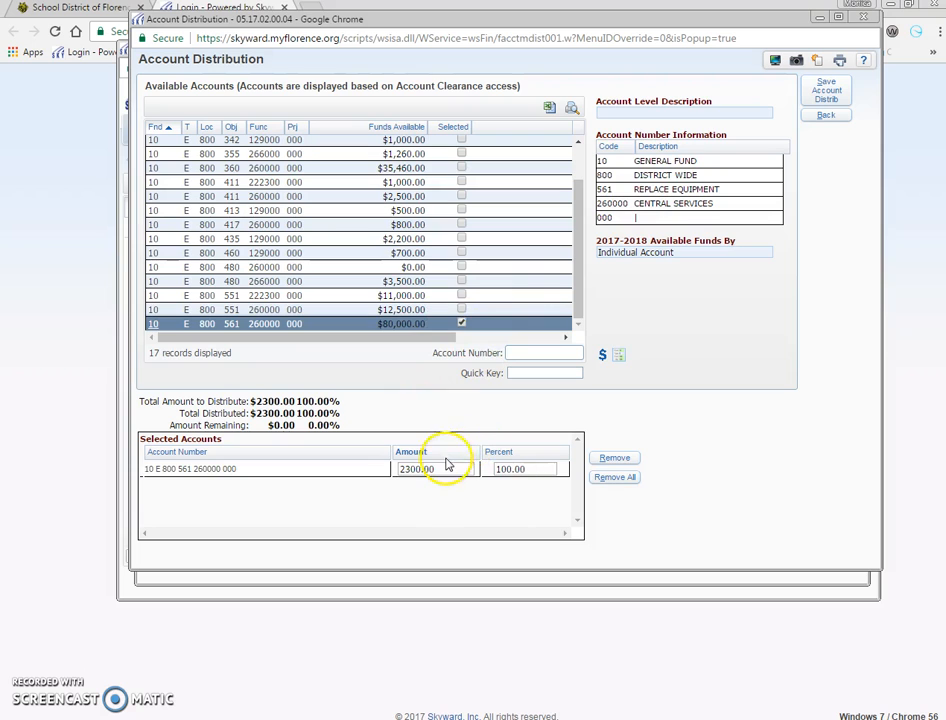
{"action": "left_click", "coordinate": [457, 469]}
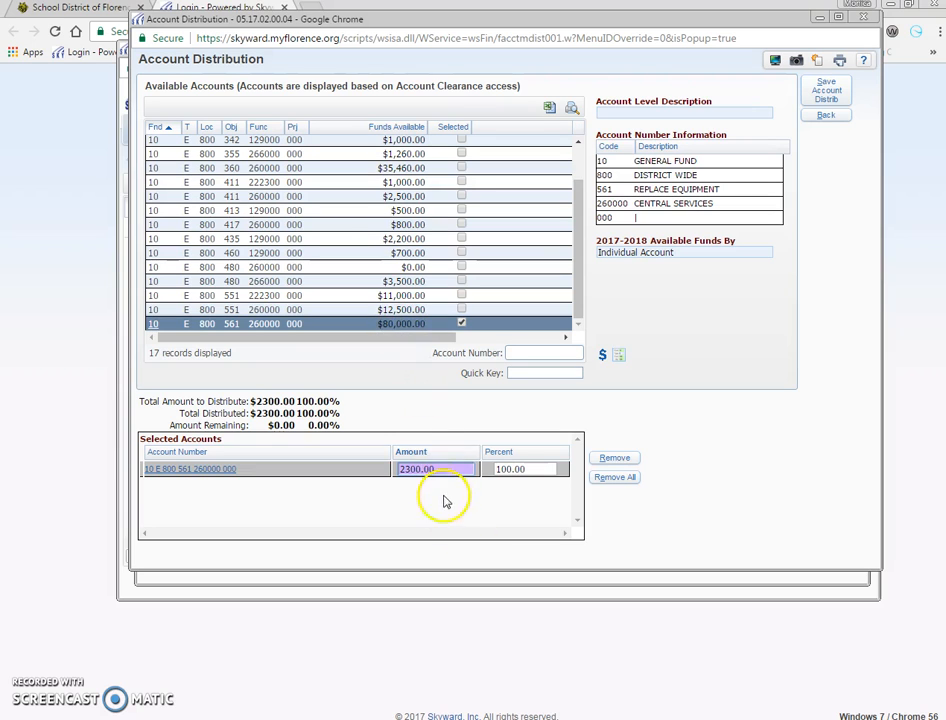
{"action": "left_click_drag", "start_coordinate": [449, 472], "coordinate": [297, 471]}
{"action": "type", "text": "2"}
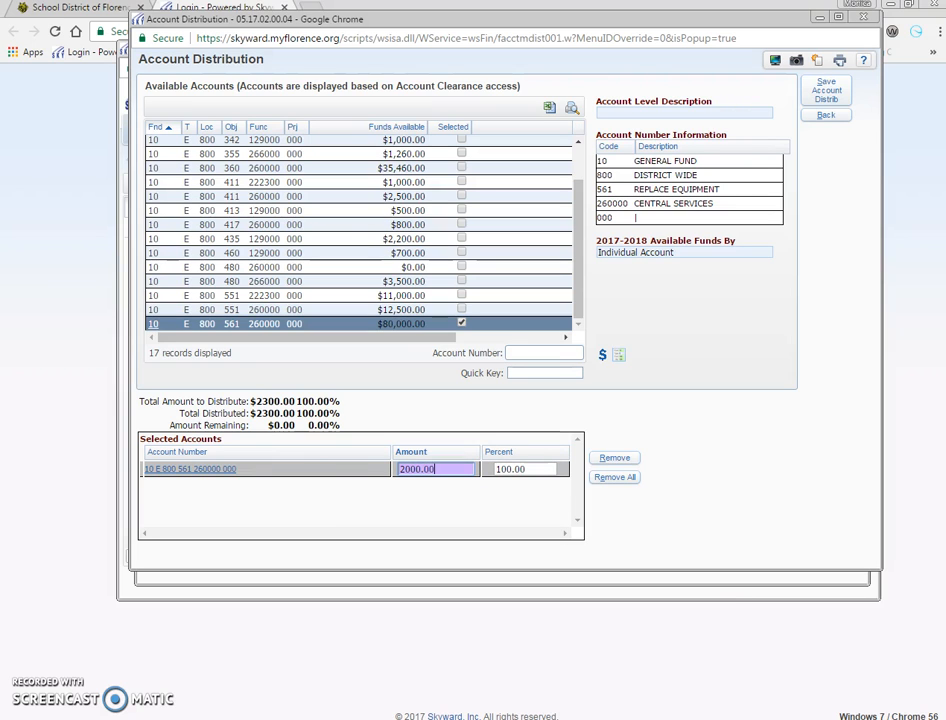
{"action": "left_click", "coordinate": [461, 309]}
{"action": "left_click", "coordinate": [462, 323]}
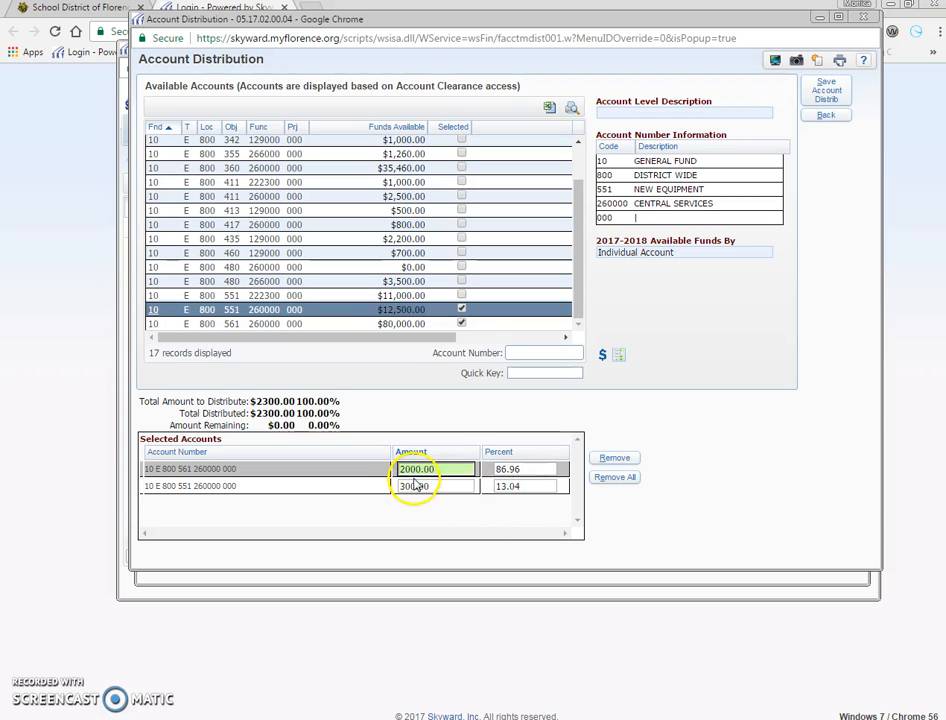
- Enter 75 percent for the 561 account ($1,725.00) and 25 percent for the 551 account ($575.00)
{"action": "left_click", "coordinate": [536, 469]}
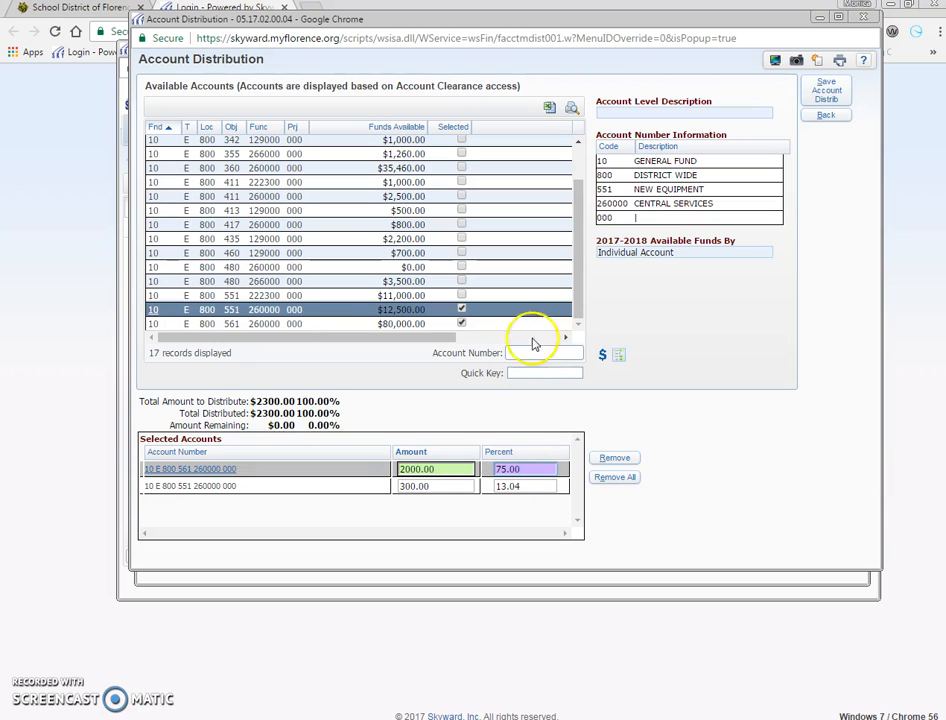
{"action": "left_click", "coordinate": [528, 467]}
{"action": "left_click", "coordinate": [531, 486]}
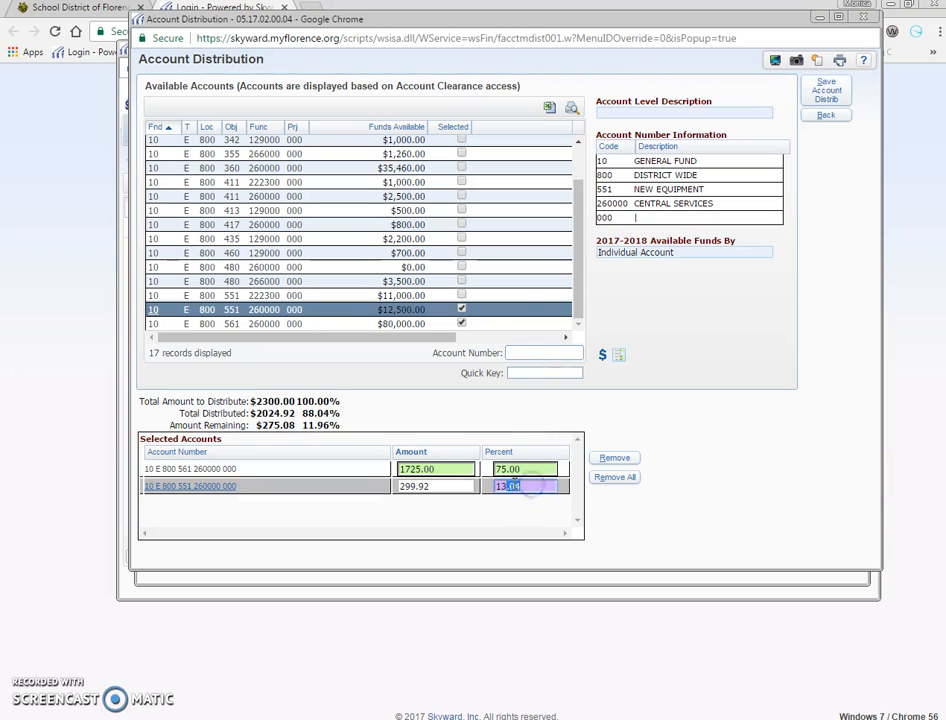
{"action": "type", "text": "2."}
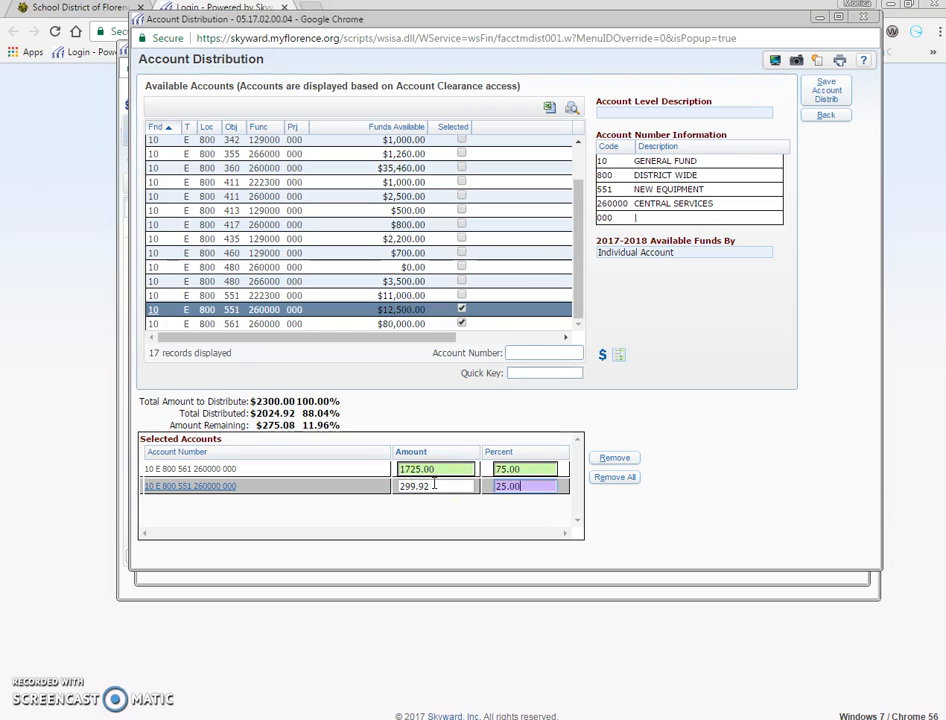
{"action": "key", "text": "Tab"}
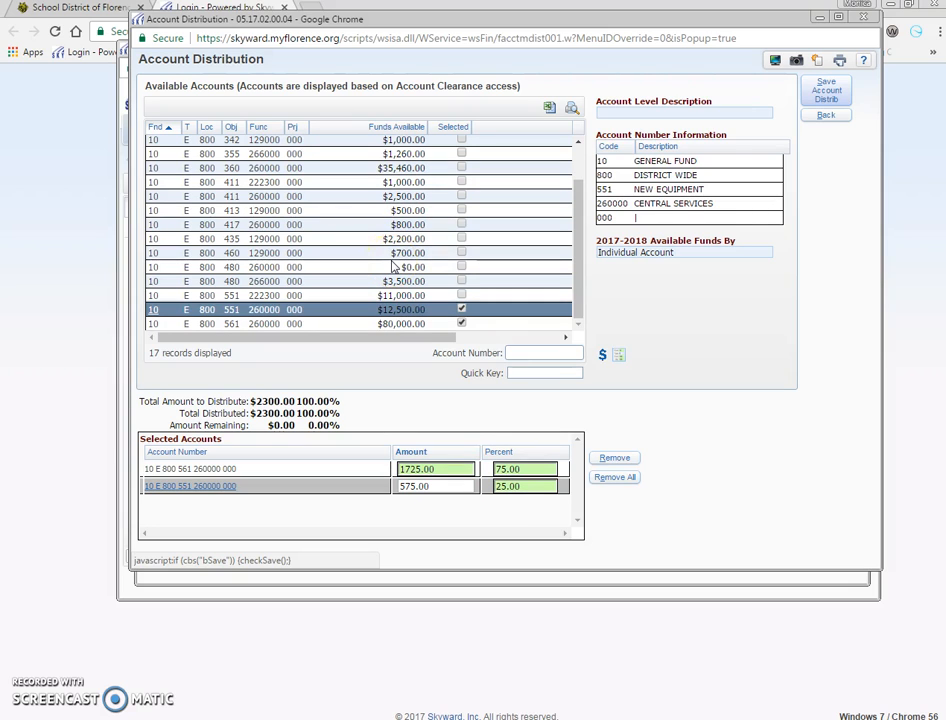
{"action": "left_click", "coordinate": [394, 304]}
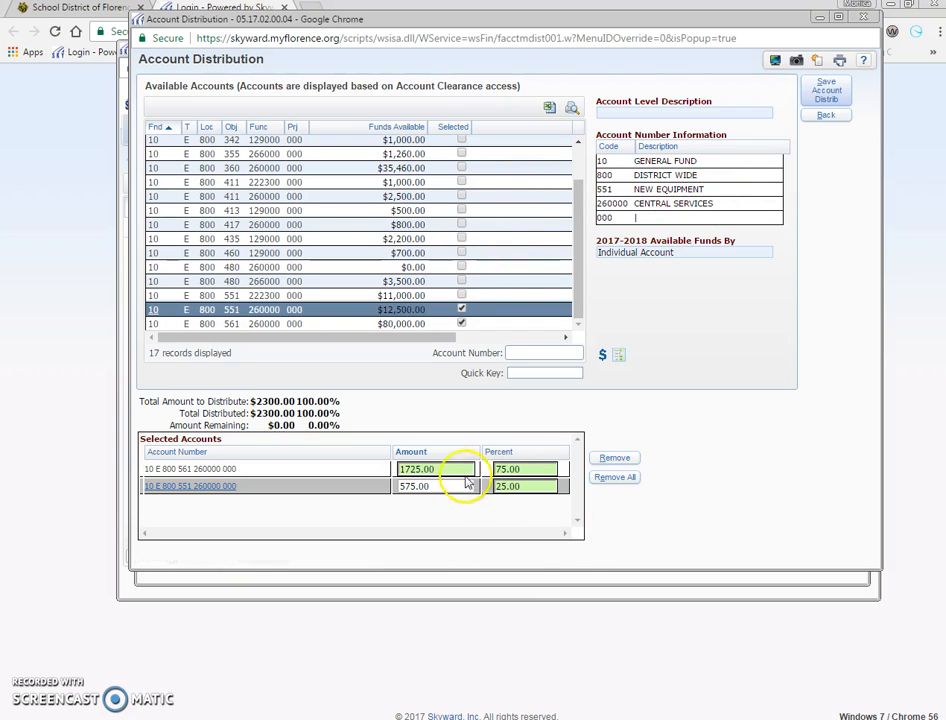
- Save the account distribution to return to the Requisition Accounting page
{"action": "left_click", "coordinate": [840, 90]}
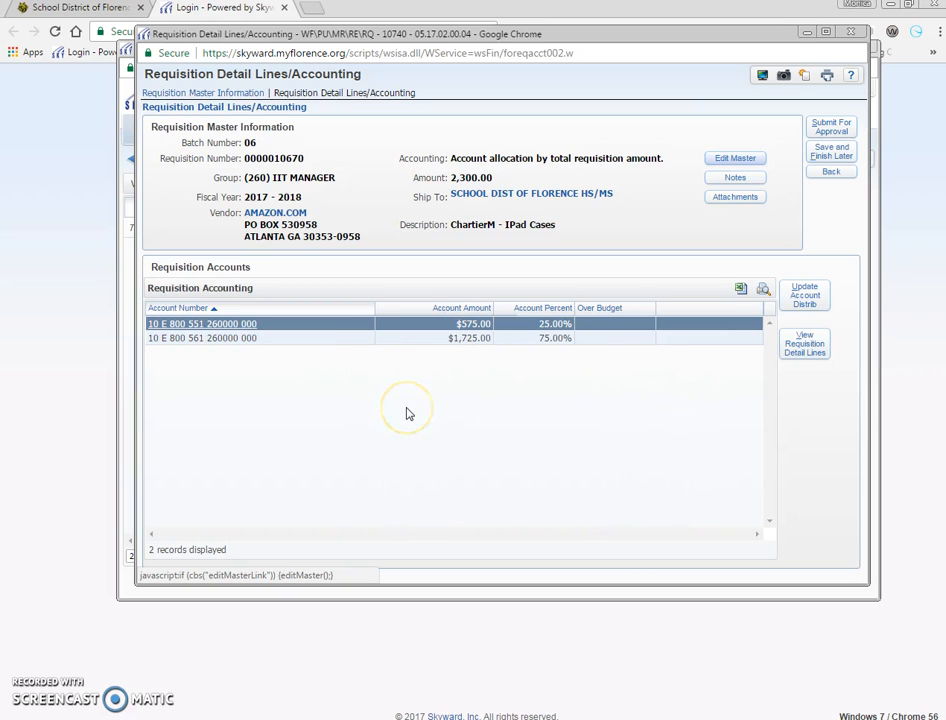
{"action": "left_click", "coordinate": [826, 152]}
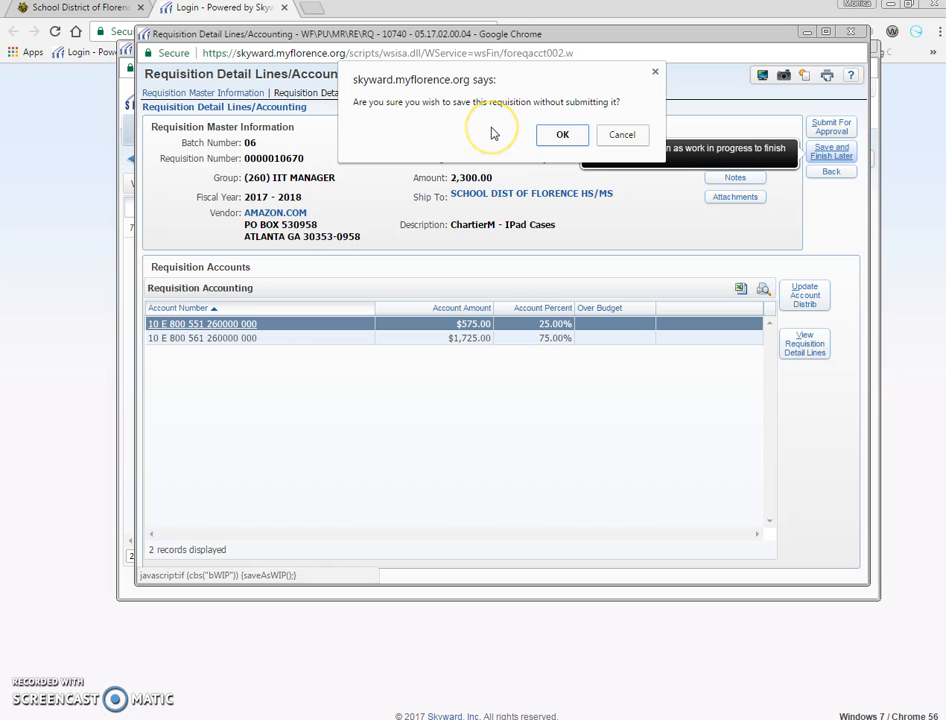
{"action": "left_click", "coordinate": [562, 134]}
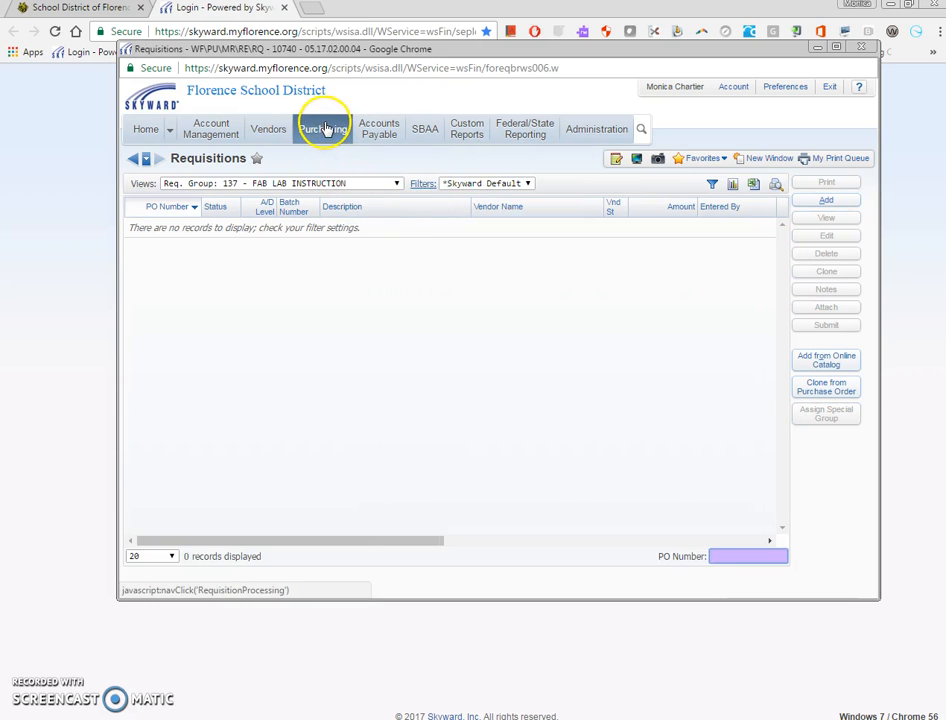
- Switch the Requisitions list to the Req. Group 260 - IIT MANAGER view
{"action": "left_click", "coordinate": [370, 183]}
{"action": "left_click", "coordinate": [340, 218]}
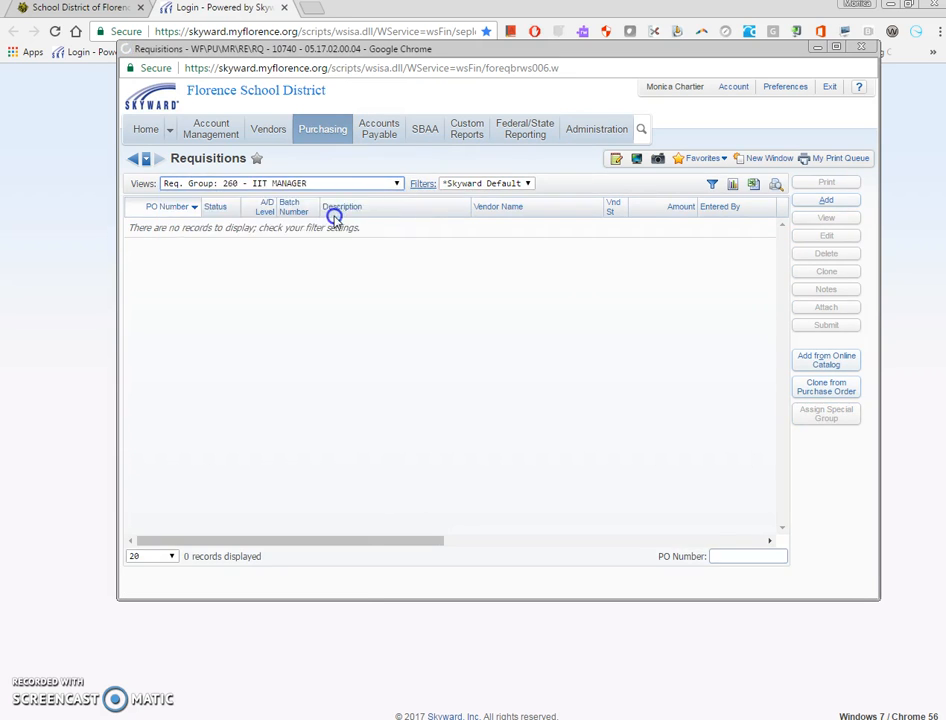